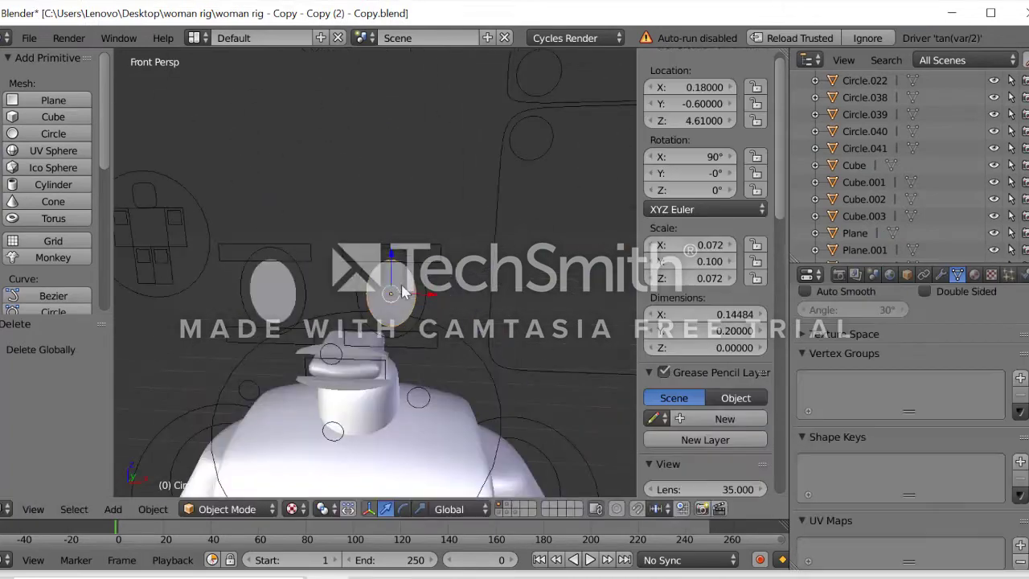
Delete the eyes and mouth pieces from the woman rig's face
key(x)
key(ctrl+Tab)
right_click(374, 279)
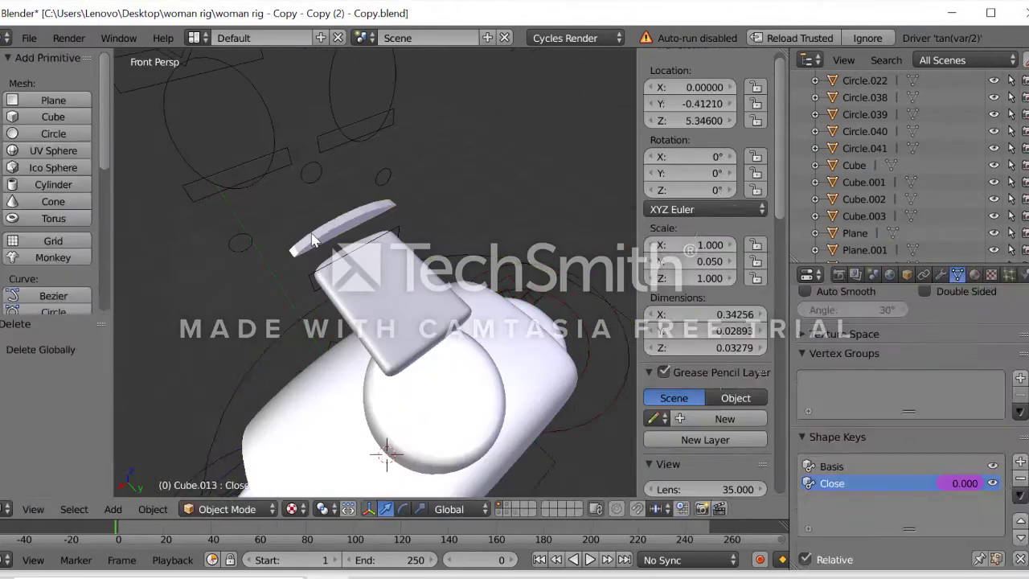
key(x)
click(298, 286)
key(shift+f)
click(342, 338)
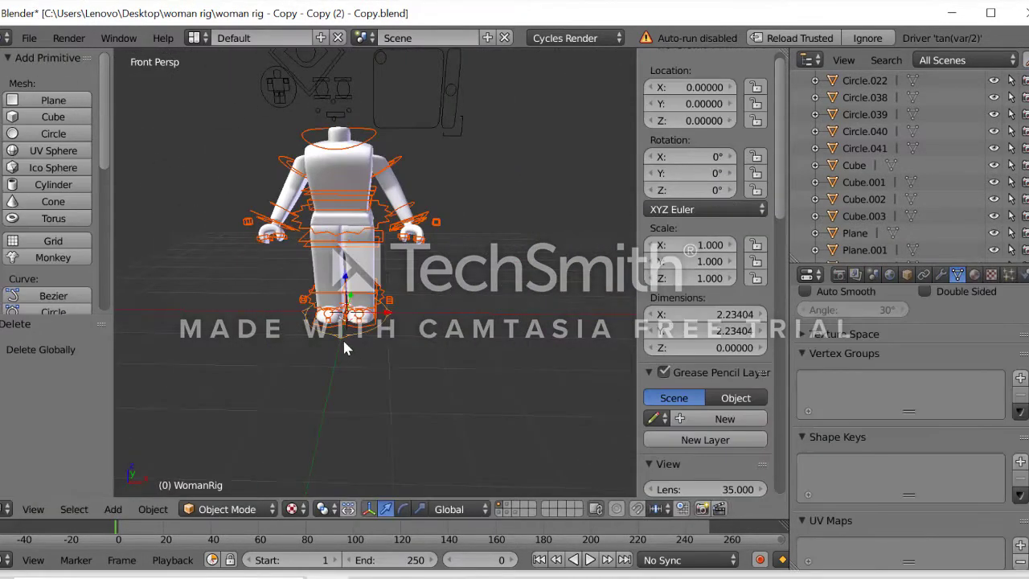
Try to select the woman rig's base circle, control shapes and body meshes together
right_click(382, 330)
key(ctrl+Tab)
key(ctrl+Tab)
right_click(345, 182)
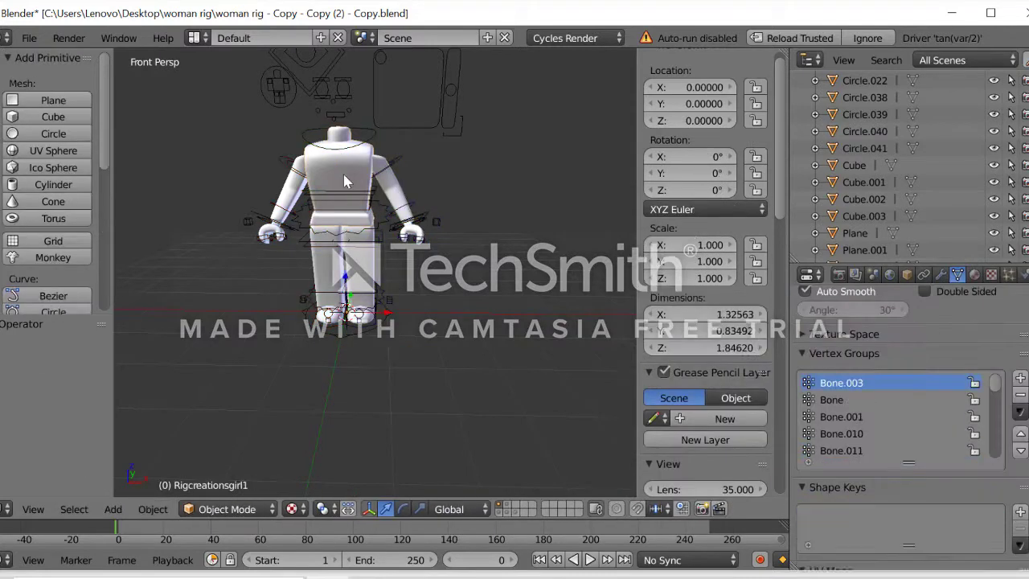
right_click(359, 240)
key(ctrl+Tab)
key(ctrl+Tab)
right_click(347, 182)
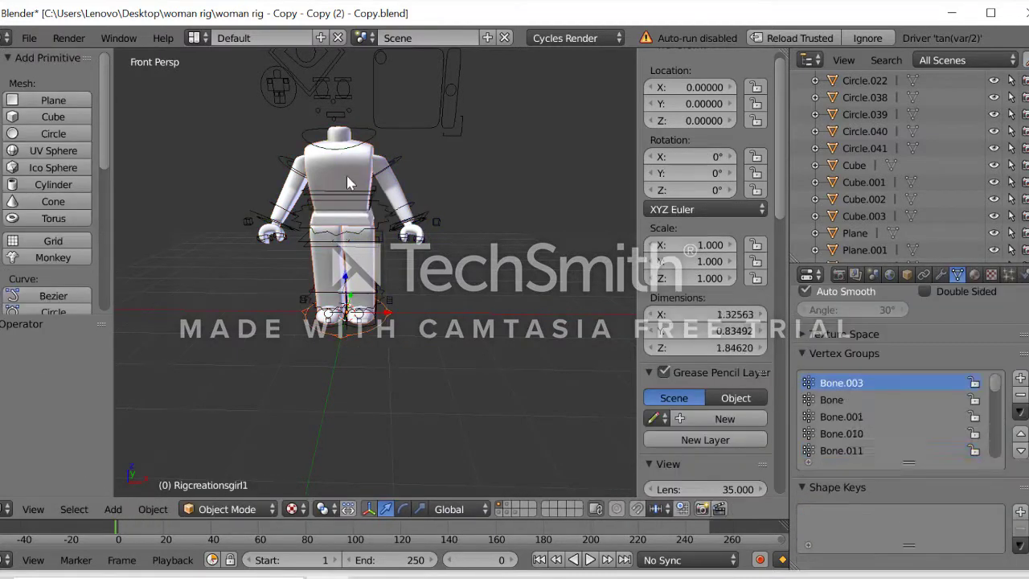
Try to duplicate the rig's control shapes and body meshes, and undo the copy
right_click(406, 223)
key(ctrl+Tab)
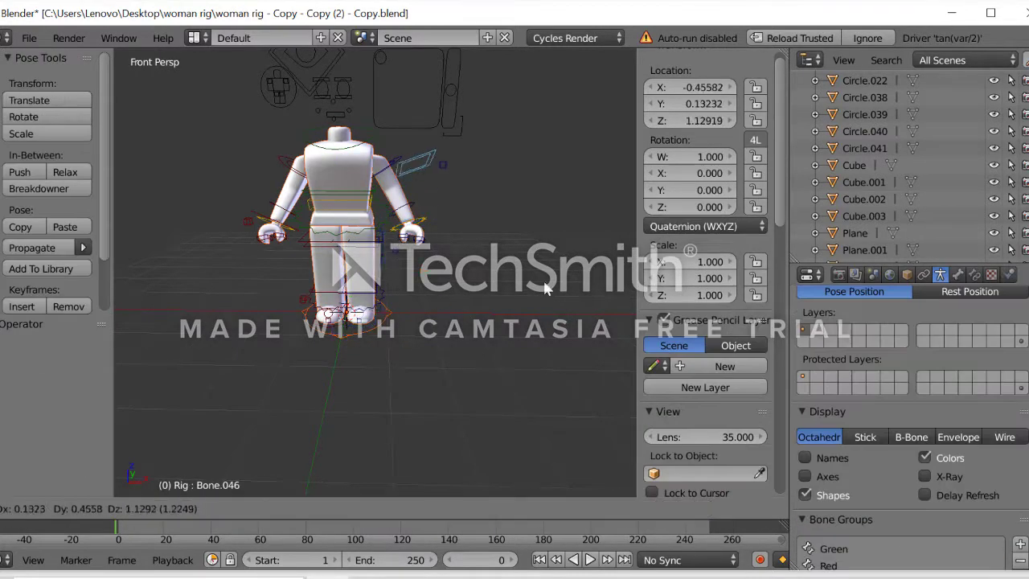
key(ctrl+Tab)
right_click(327, 186)
right_click(327, 186)
key(ctrl+Tab)
key(ctrl+Tab)
right_click(240, 256)
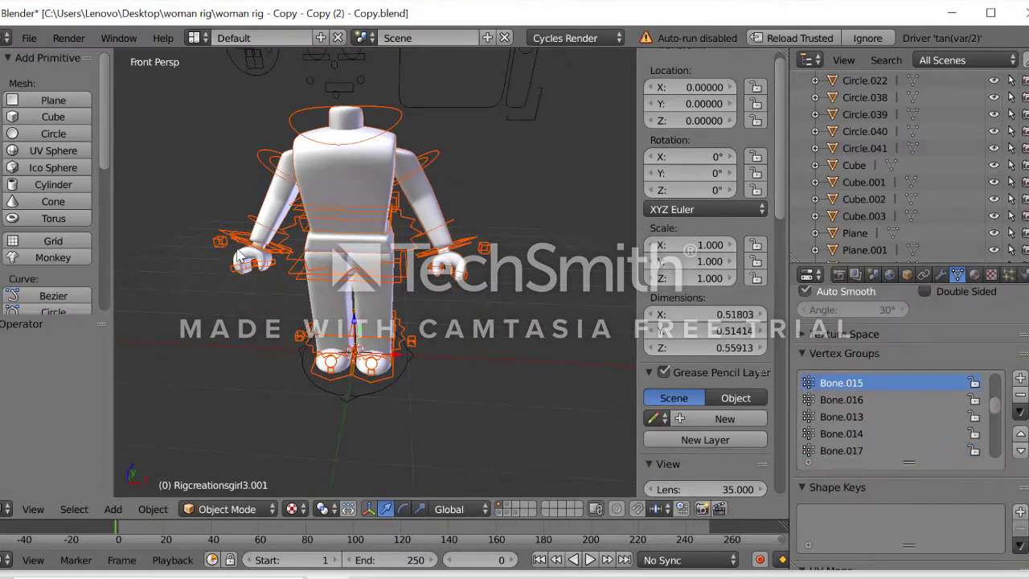
key(shift+d)
key(ctrl+z)
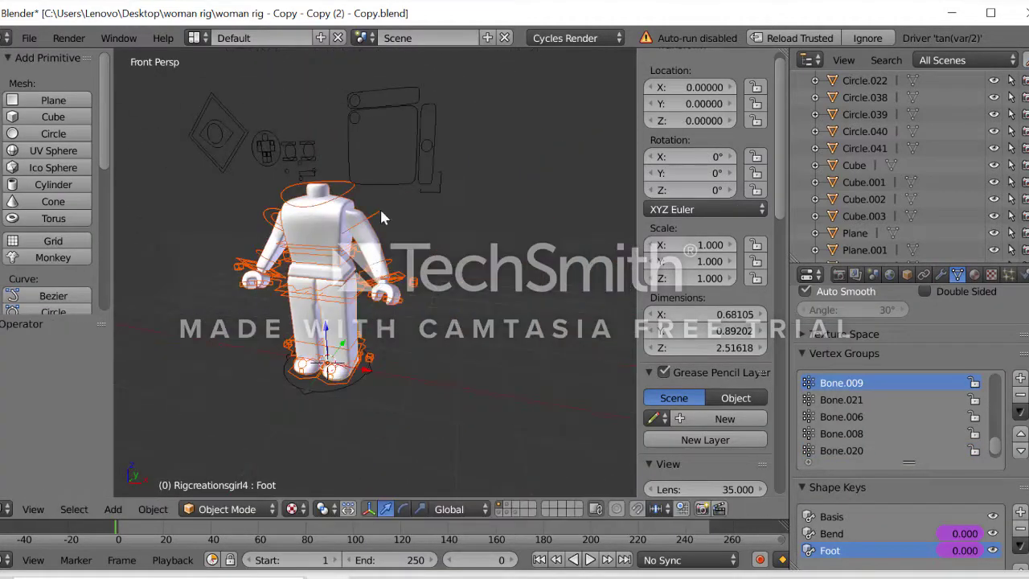
key(Escape)
key(ctrl+Tab)
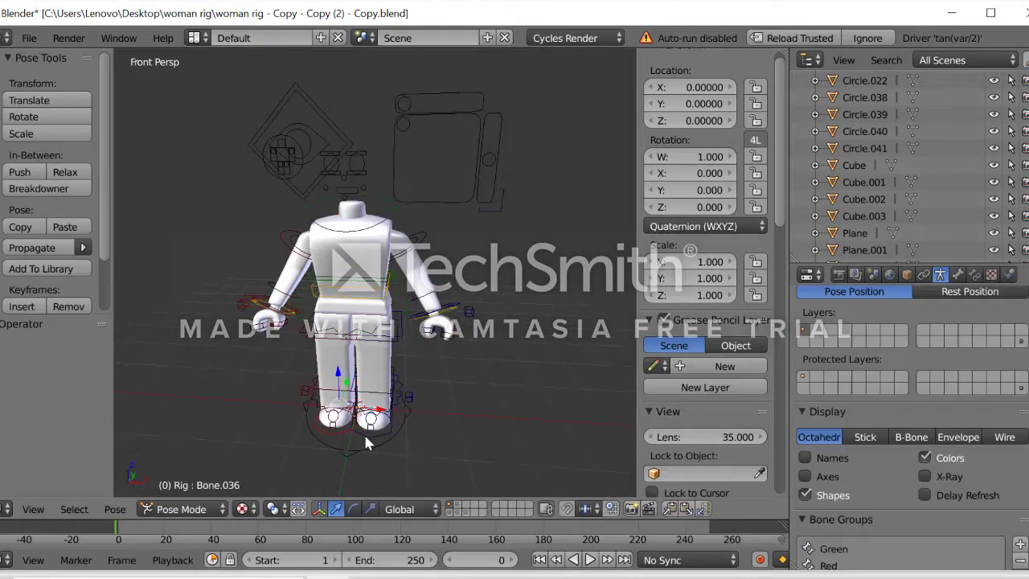
key(ctrl+Tab)
right_click(363, 431)
right_click(341, 257)
key(ctrl+Tab)
Reopen the file woman rig - Copy - Copy (2) - Copy.blend
click(29, 38)
click(60, 74)
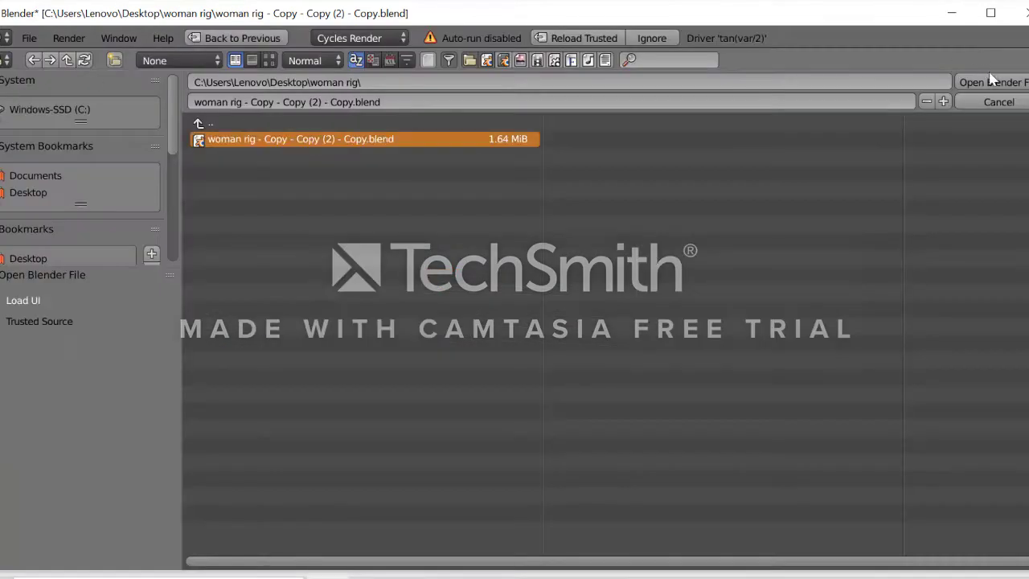
click(989, 74)
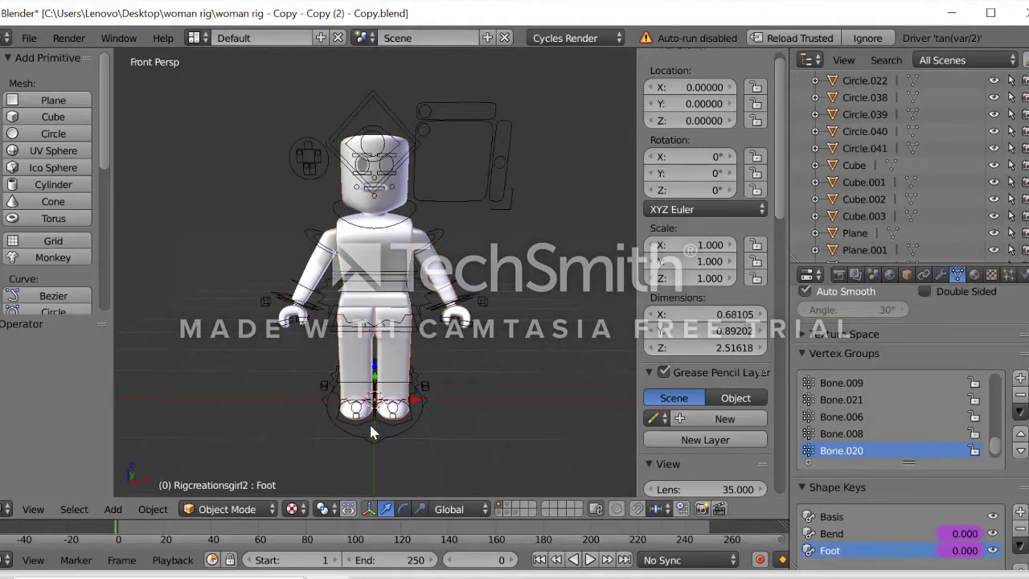
Try to duplicate the character's head, eyes, mouth and body meshes beside the original, and delete the copy
right_click(376, 173)
key(KP_Decimal)
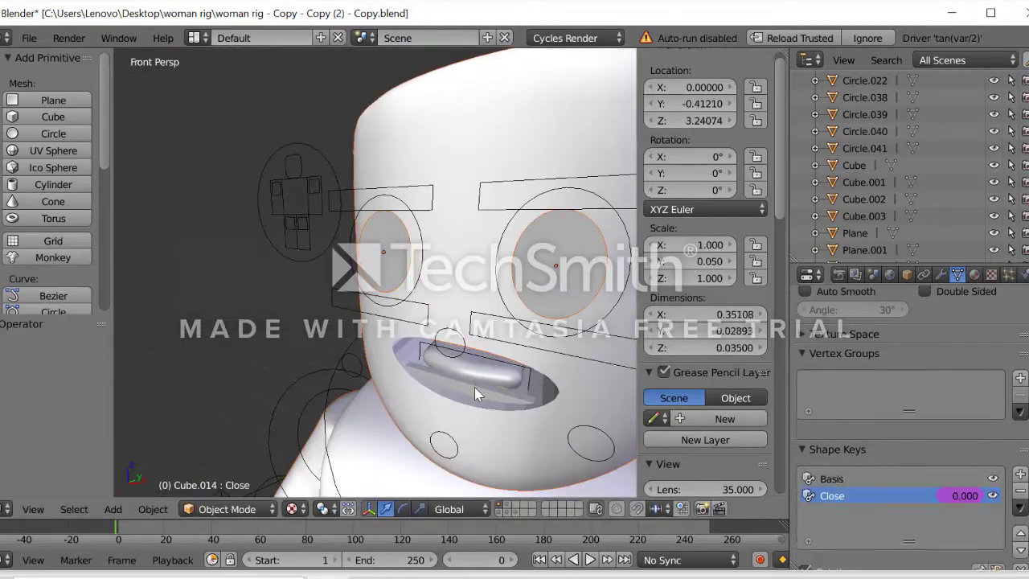
key(shift+f)
click(483, 361)
right_click(482, 361)
key(shift+f)
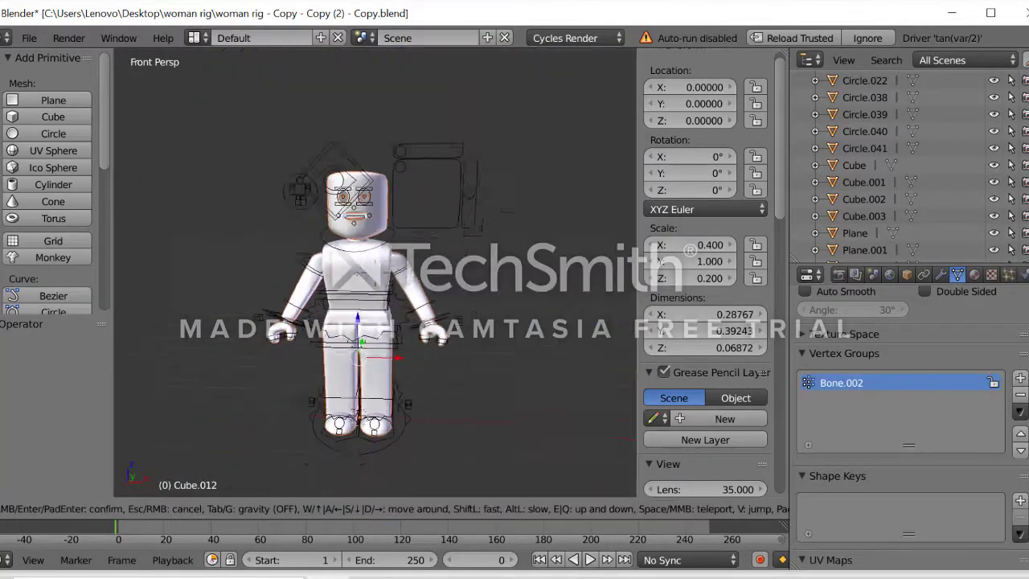
click(286, 308)
right_click(286, 308)
key(ctrl+Tab)
key(shift+d)
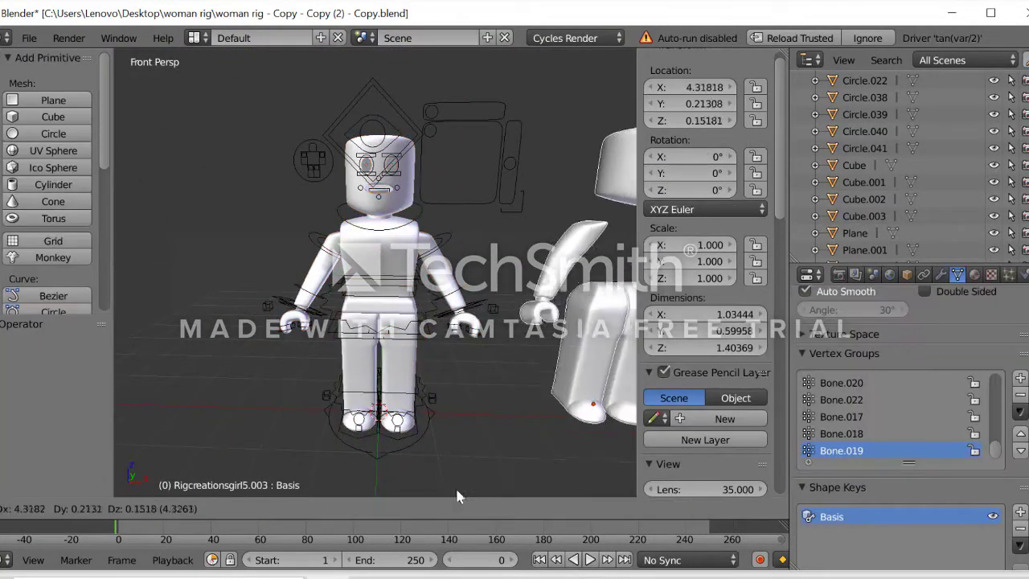
key(Return)
key(Delete)
Select the woman rig's base circle and control shapes together with the torso and arm meshes
right_click(373, 345)
key(KP_Decimal)
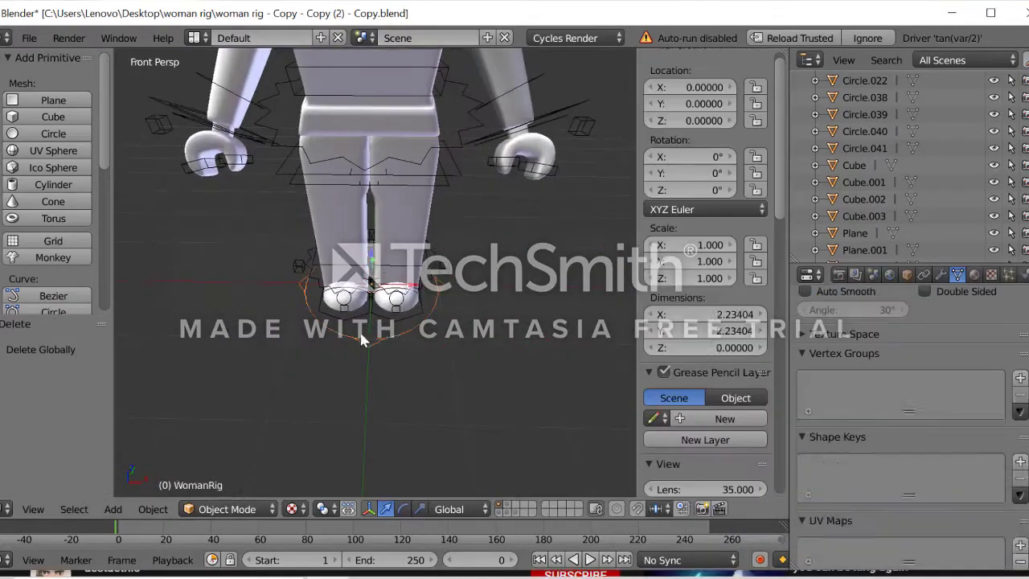
scroll(374, 346, down, 4)
key(shift+f)
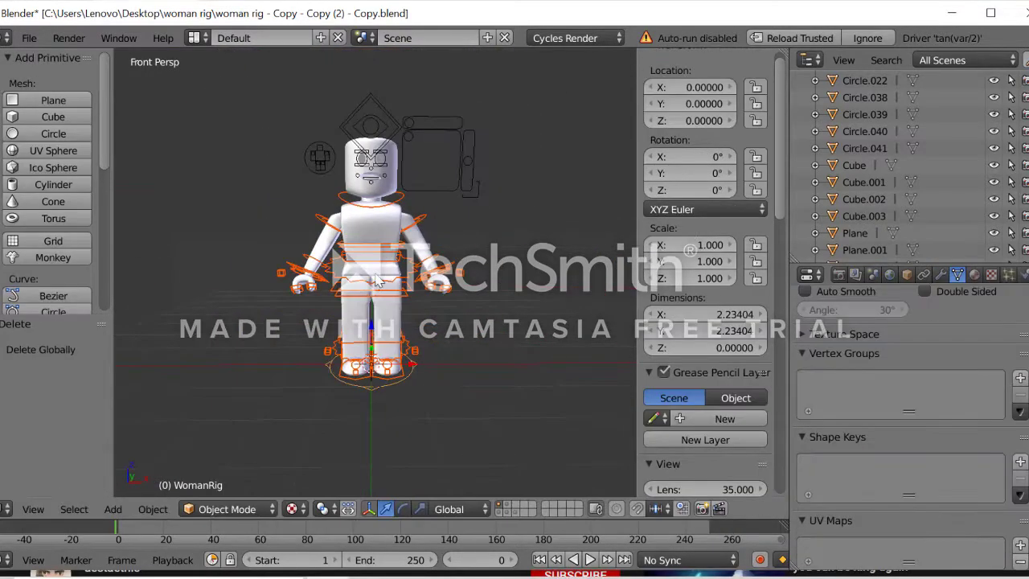
scroll(374, 279, up, 1)
key(ctrl+Tab)
key(ctrl+Tab)
right_click(406, 385)
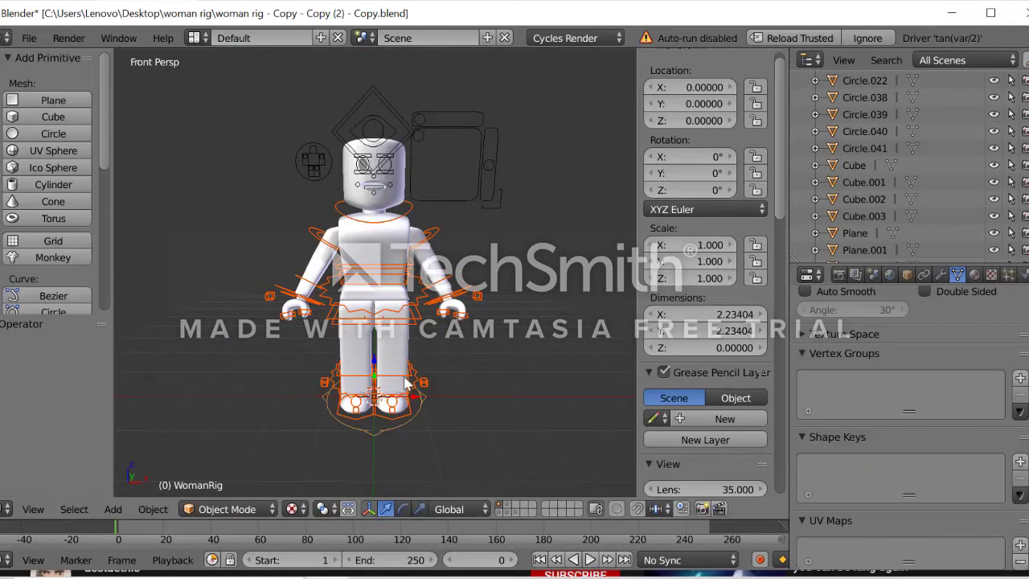
right_click(452, 279)
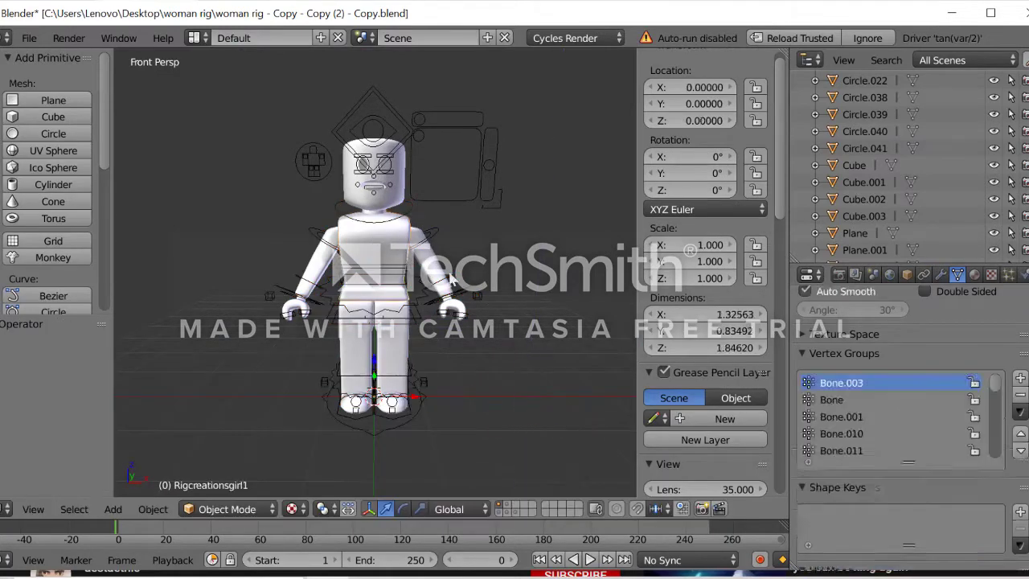
right_click(316, 269)
key(ctrl+Tab)
right_click(431, 269)
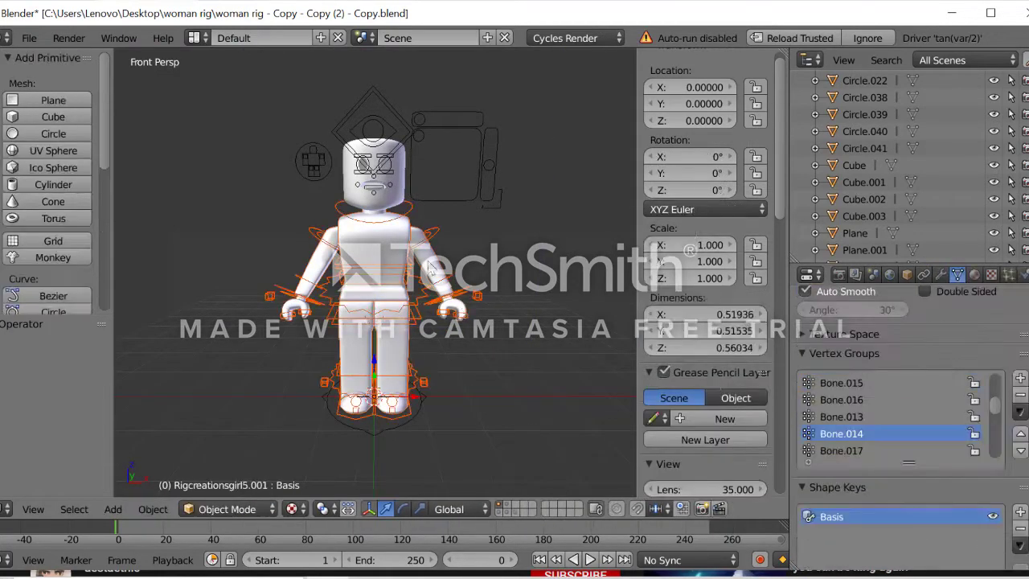
Try to duplicate the selected rig parts, and undo the copy
right_click(400, 374)
key(shift+d)
click(551, 406)
key(ctrl+z)
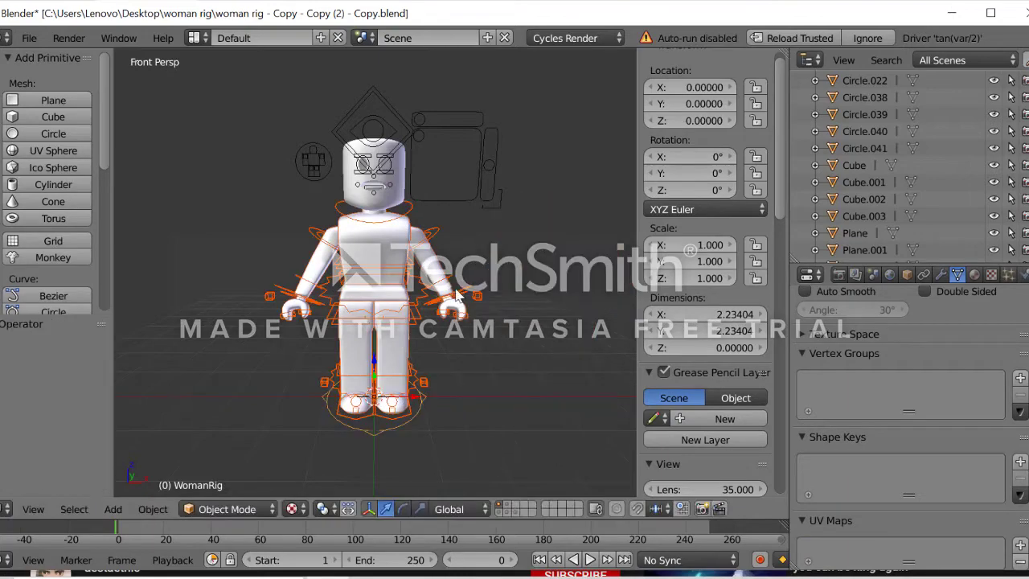
Add the armature to the selected rig parts and duplicate the whole character beside the original
right_click(382, 419)
key(ctrl+Tab)
scroll(366, 386, up, 8)
scroll(353, 372, down, 5)
key(ctrl+Tab)
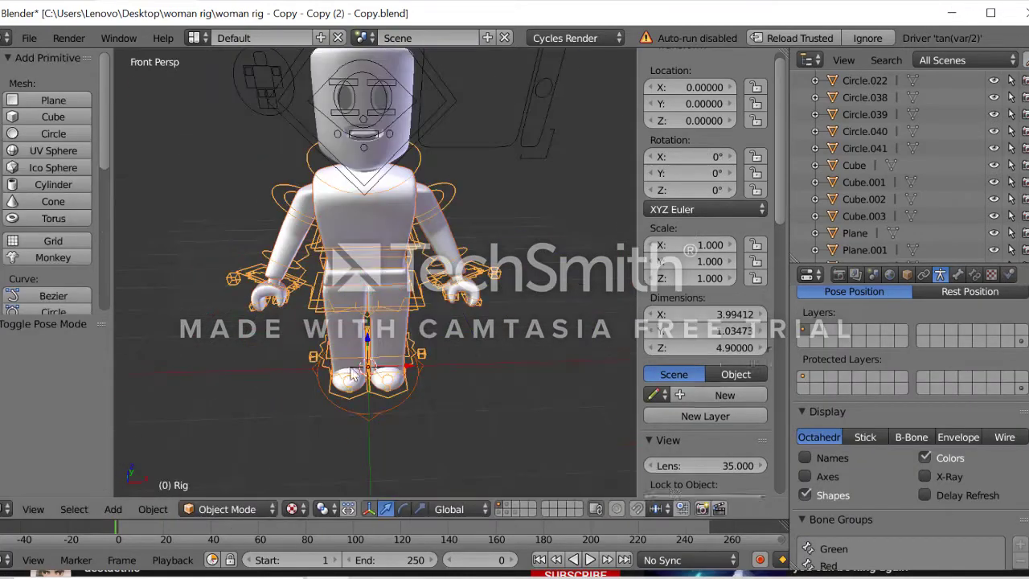
key(shift+d)
click(407, 451)
middle_drag(407, 451, 487, 283)
Delete the head, eyes and mouth pieces from the woman rigs, leaving their bodies and controls
right_click(352, 200)
scroll(351, 200, up, 5)
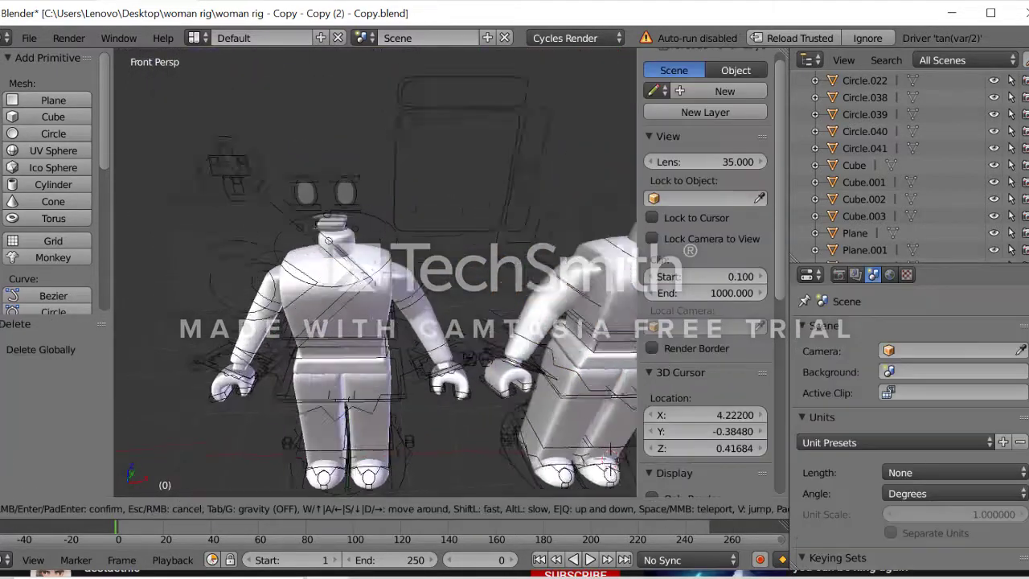
right_click(371, 274)
key(x)
click(372, 273)
scroll(372, 273, down, 4)
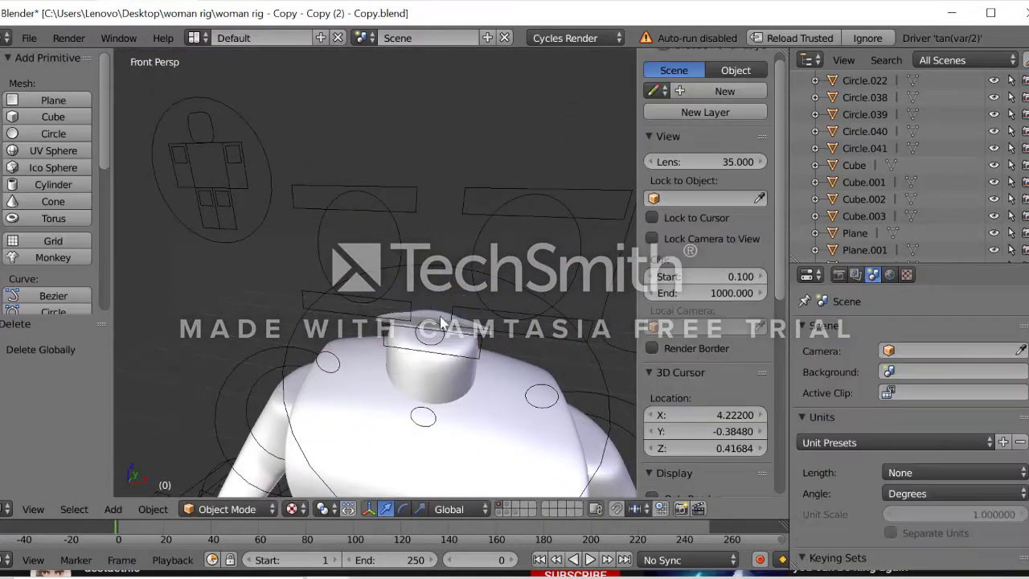
key(ctrl+Tab)
key(shift+f)
key(ctrl+Tab)
key(Home)
click(29, 38)
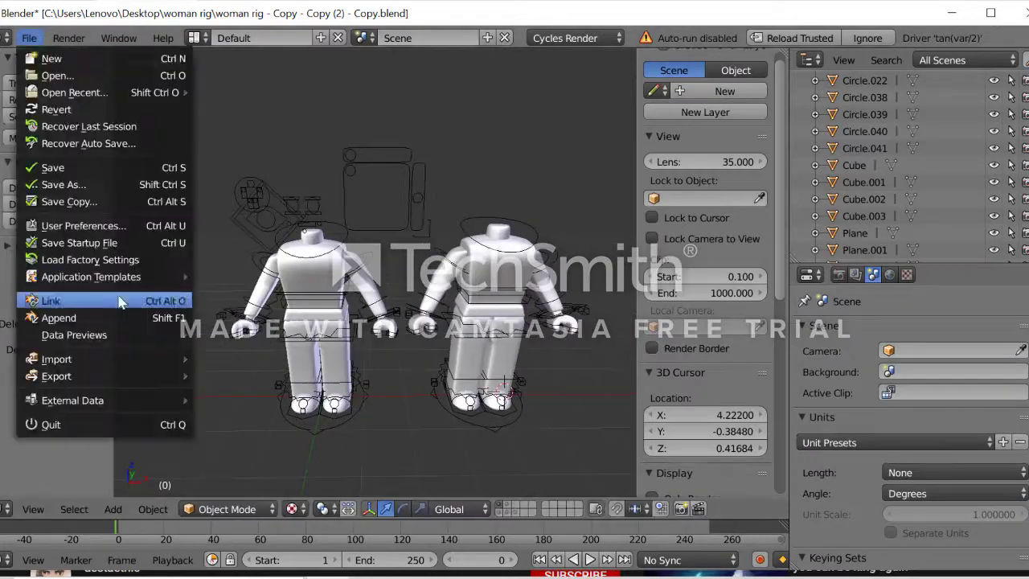
click(48, 298)
click(997, 102)
Import the avatar model Bakery (kylix choco).obj from the Woman Rig Avatars folder
click(29, 38)
mouse_move(50, 421)
click(300, 464)
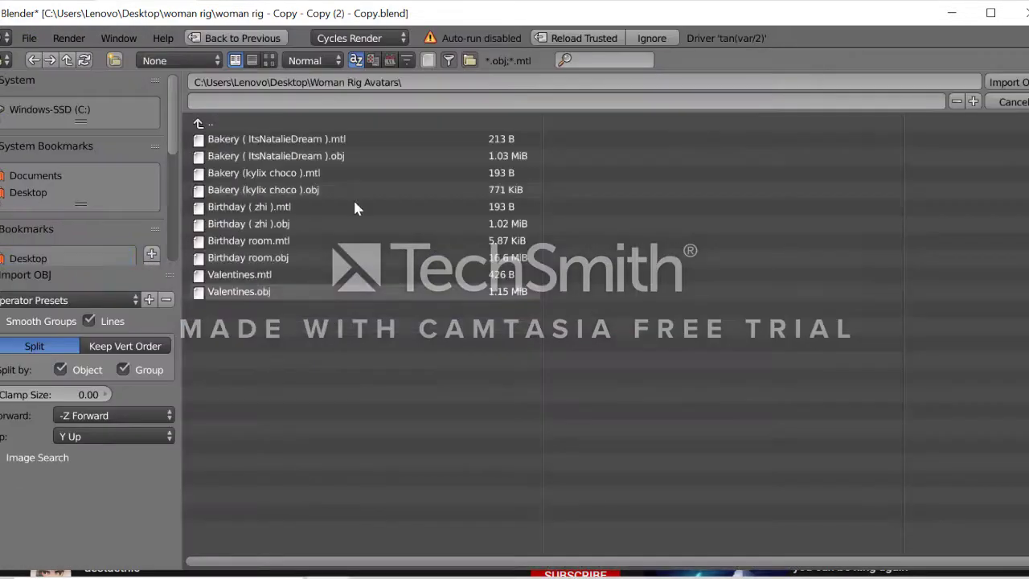
click(1015, 86)
Move the imported avatar along the X and Y axes so it overlaps the duplicated rig
key(g)
key(x)
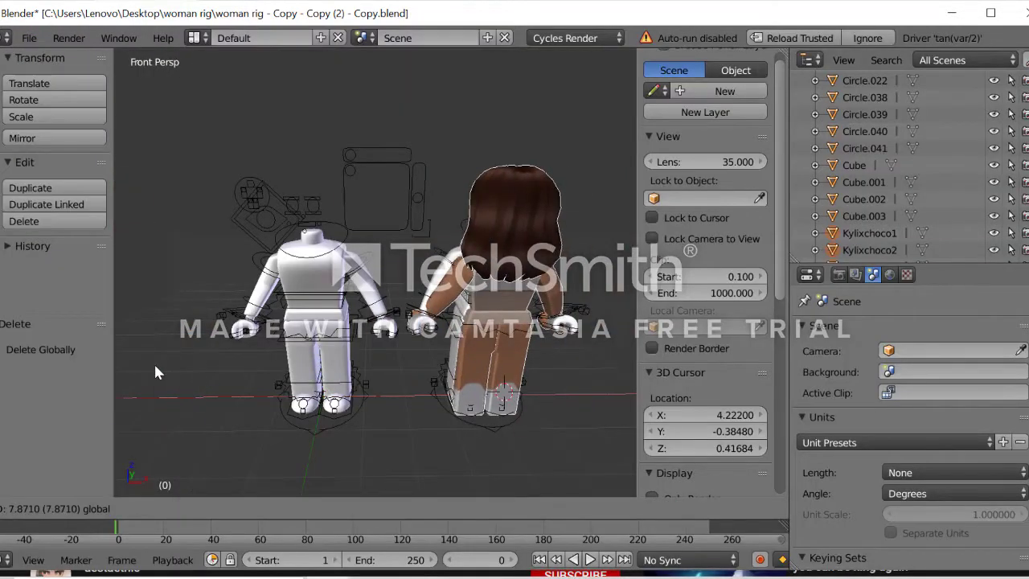
click(154, 362)
key(shift+f)
key(s)
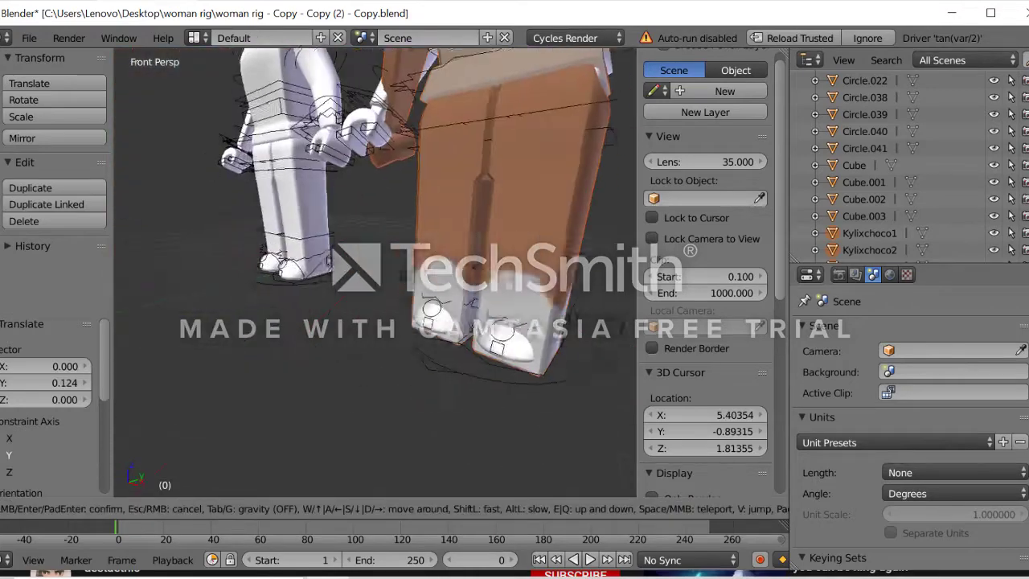
key(s)
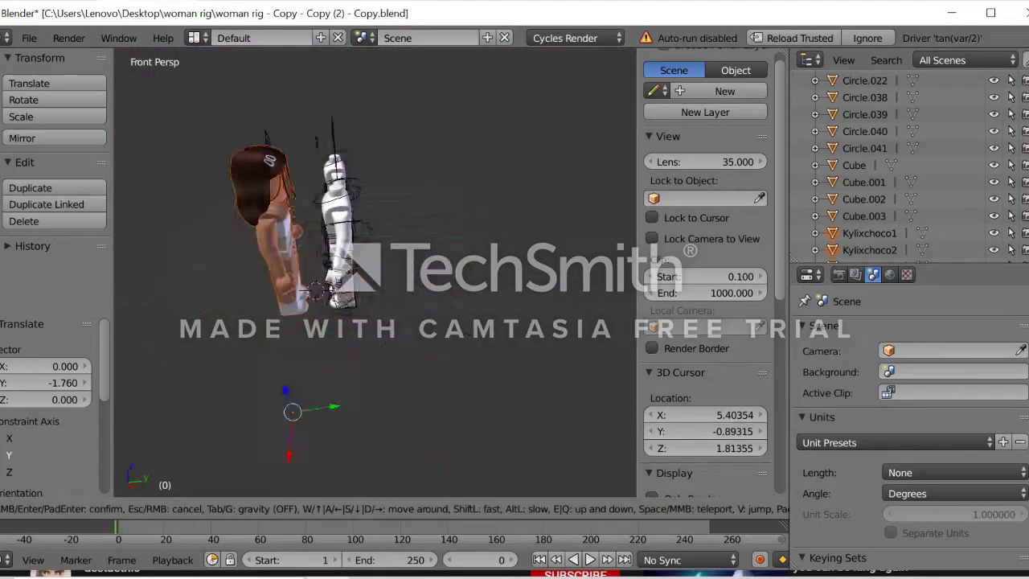
key(w)
key(Return)
Delete the imported avatar's arms, torso and legs, keeping only its head and hair
key(Delete)
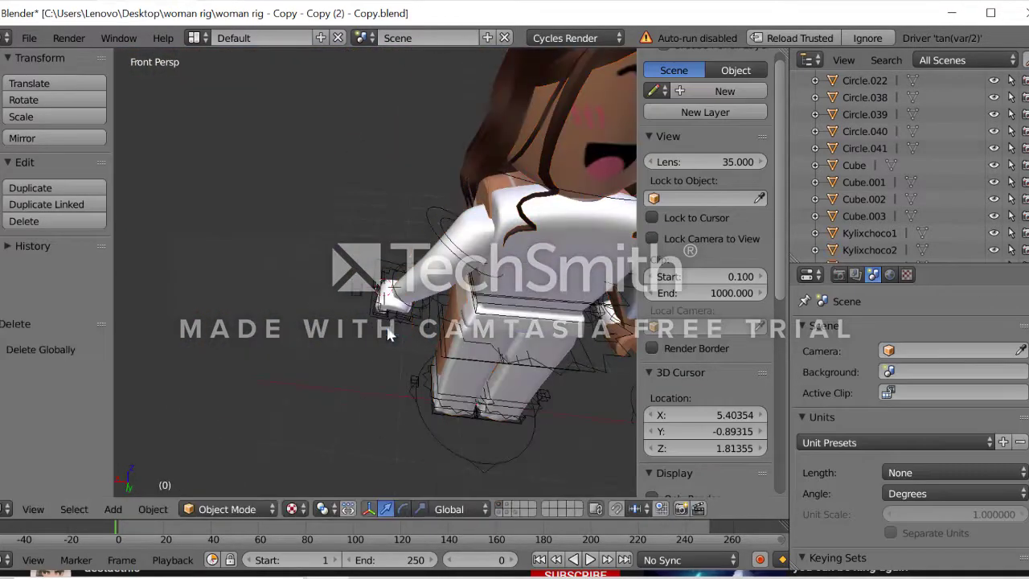
right_click(368, 294)
key(Delete)
click(368, 294)
key(shift+f)
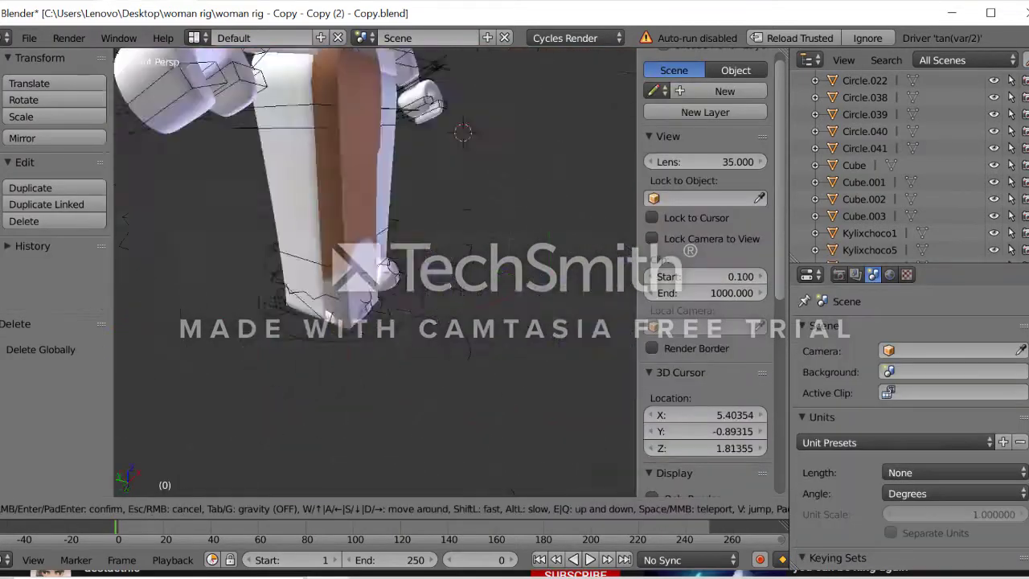
click(382, 275)
right_click(382, 276)
key(Delete)
click(382, 276)
Set the avatar head's origin to its geometry and its Z rotation to 180°
right_click(358, 226)
click(31, 263)
click(48, 301)
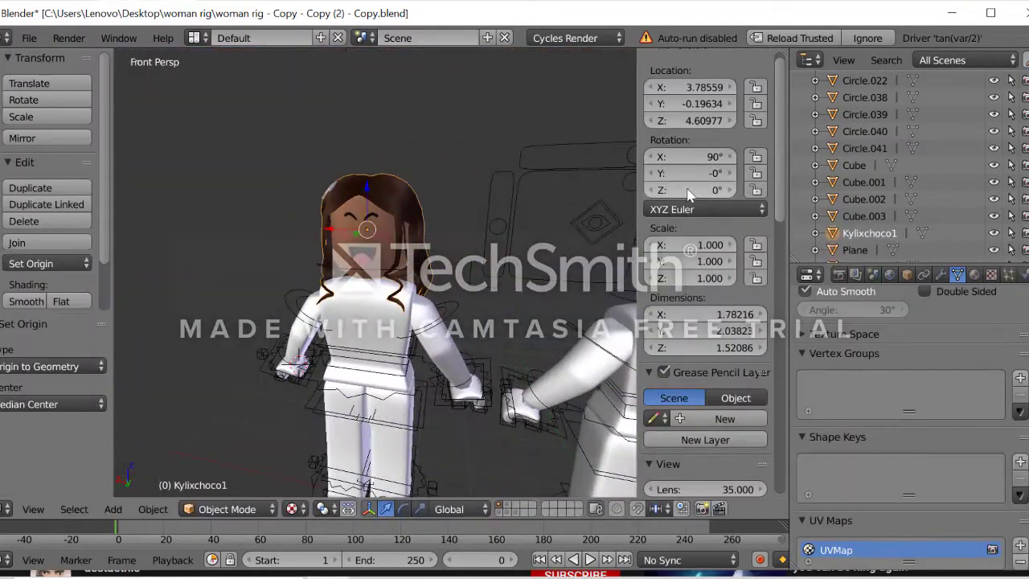
key(shift+f)
key(w)
click(414, 167)
Move the avatar head along X and Z to sit on the duplicated rig's neck, at about X 3.707 and Z 4.656
key(g)
key(x)
click(385, 141)
key(g)
key(z)
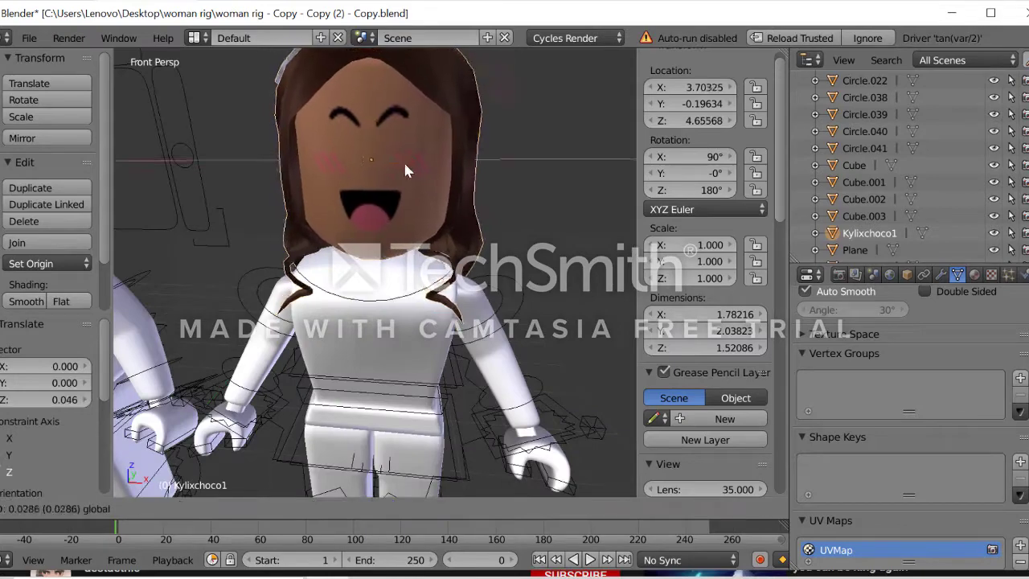
click(402, 159)
key(shift+f)
click(403, 198)
key(shift+f)
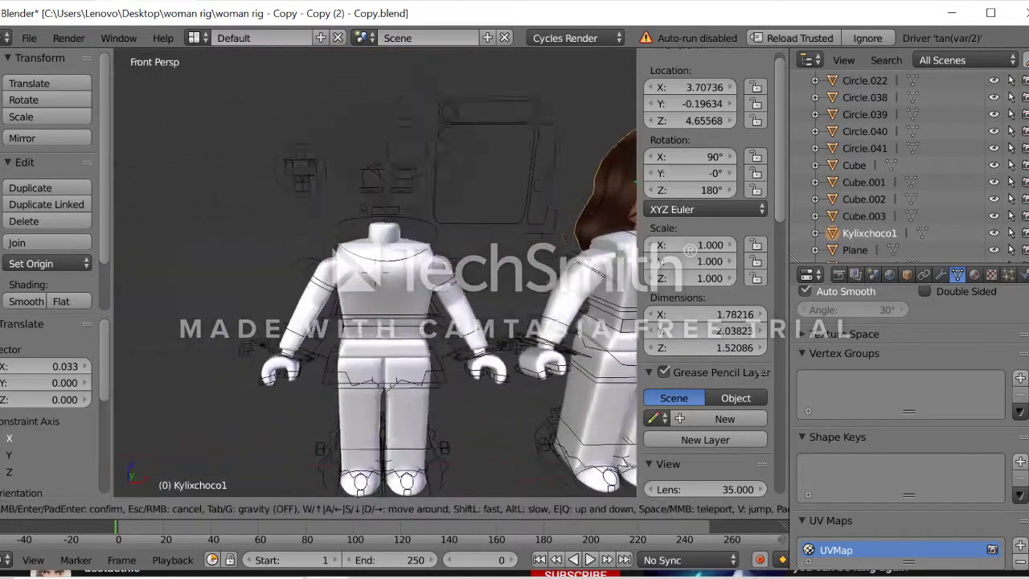
Import another avatar OBJ for the first rig
click(29, 38)
click(276, 424)
click(1003, 86)
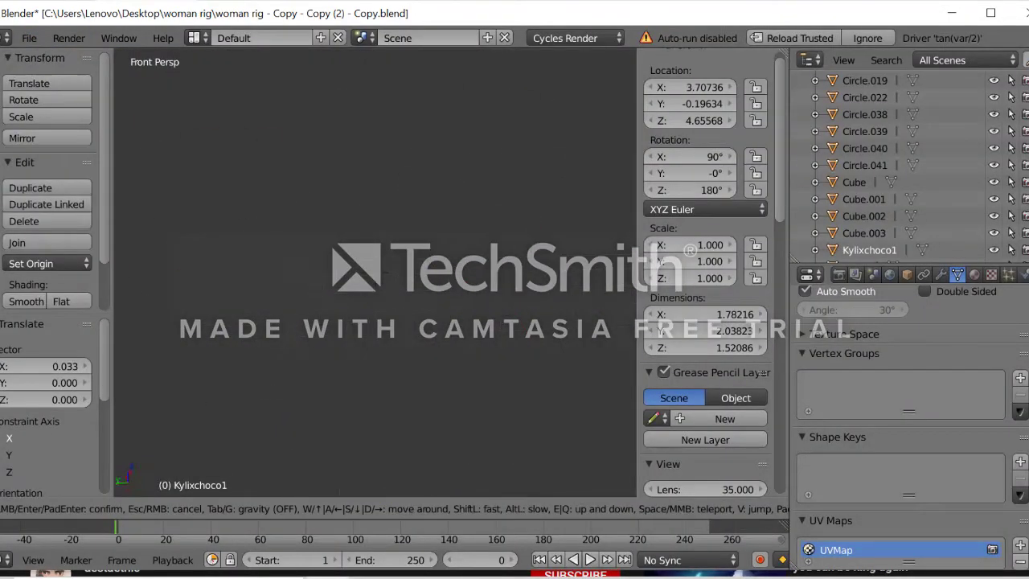
key(Escape)
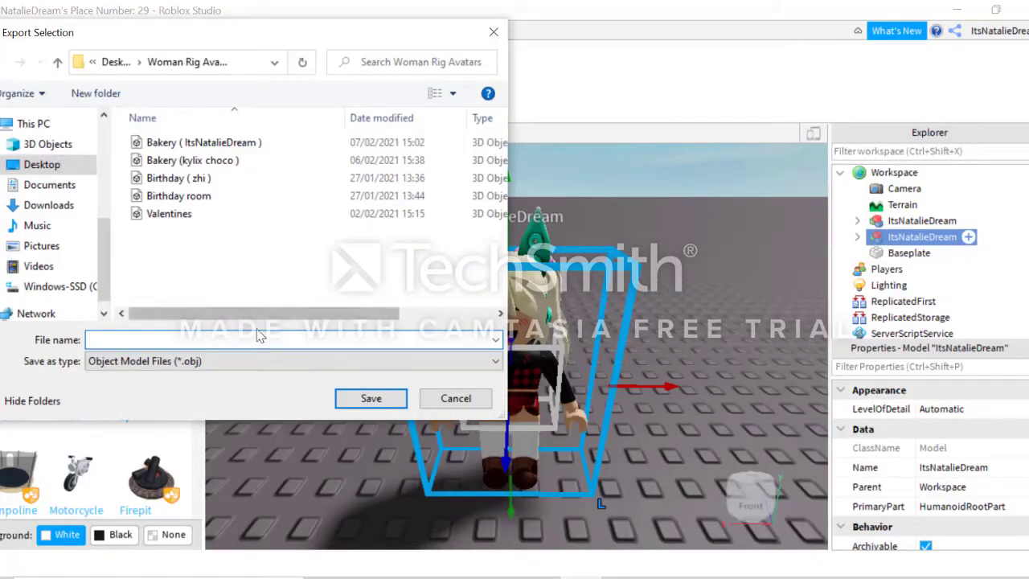
In Roblox Studio, export the selected avatar as an OBJ, overwriting the first Bakery avatar file in the Woman Rig Avatars folder
click(204, 143)
click(371, 398)
click(555, 298)
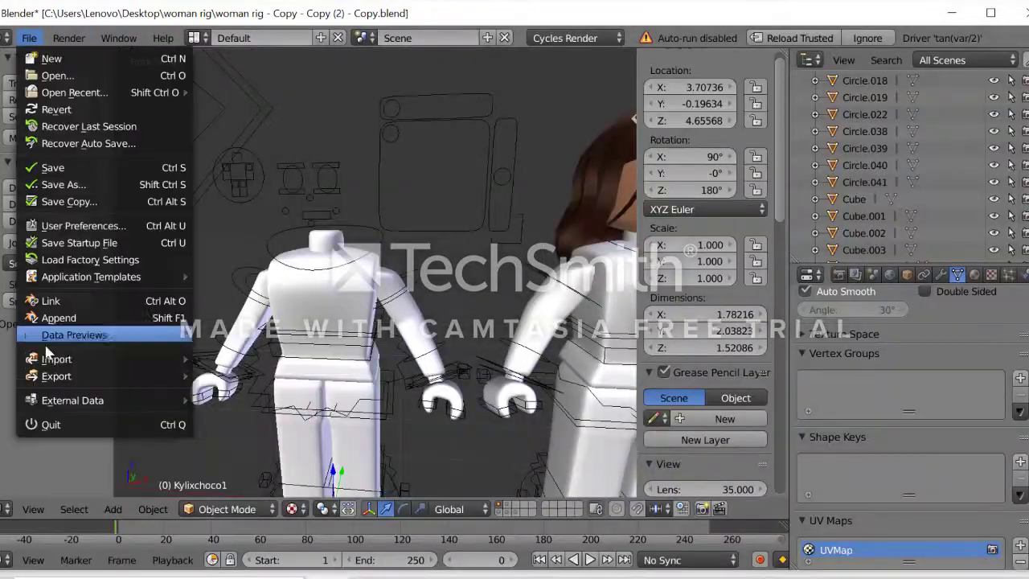
Import the blonde avatar's OBJ for the first rig and delete its imported body parts, keeping only the head
click(265, 477)
click(1009, 82)
key(shift+f)
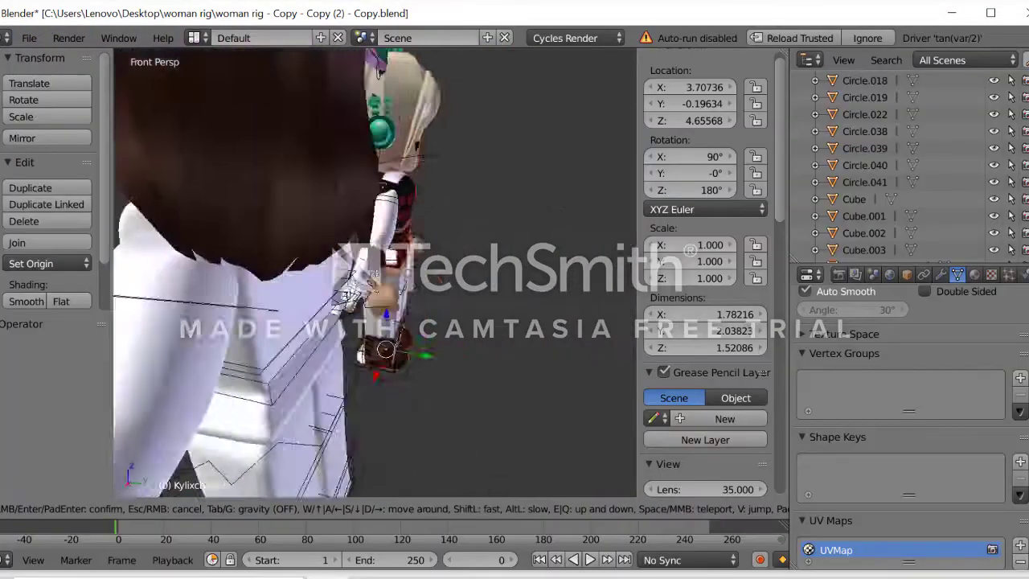
click(388, 385)
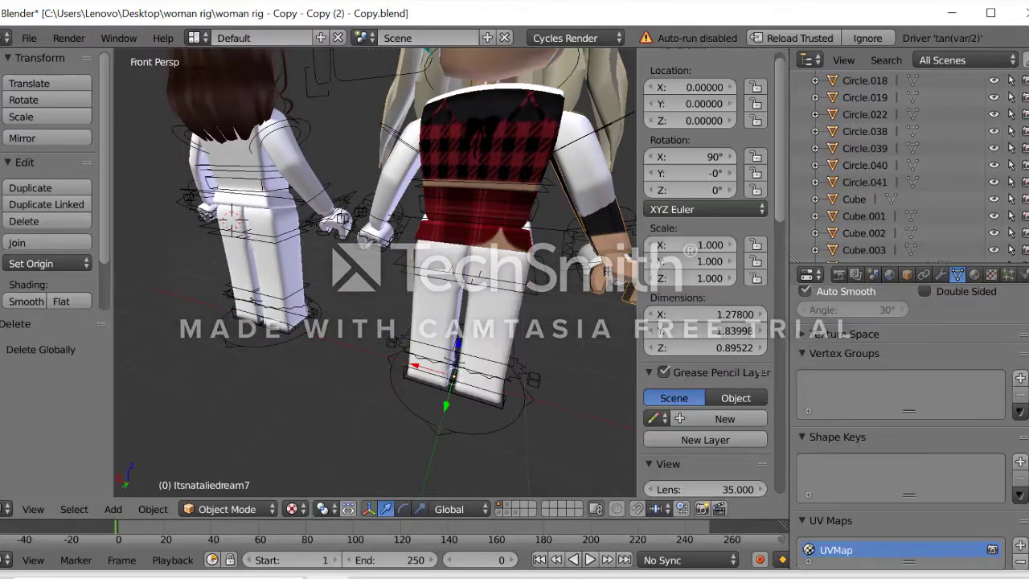
key(x)
click(483, 246)
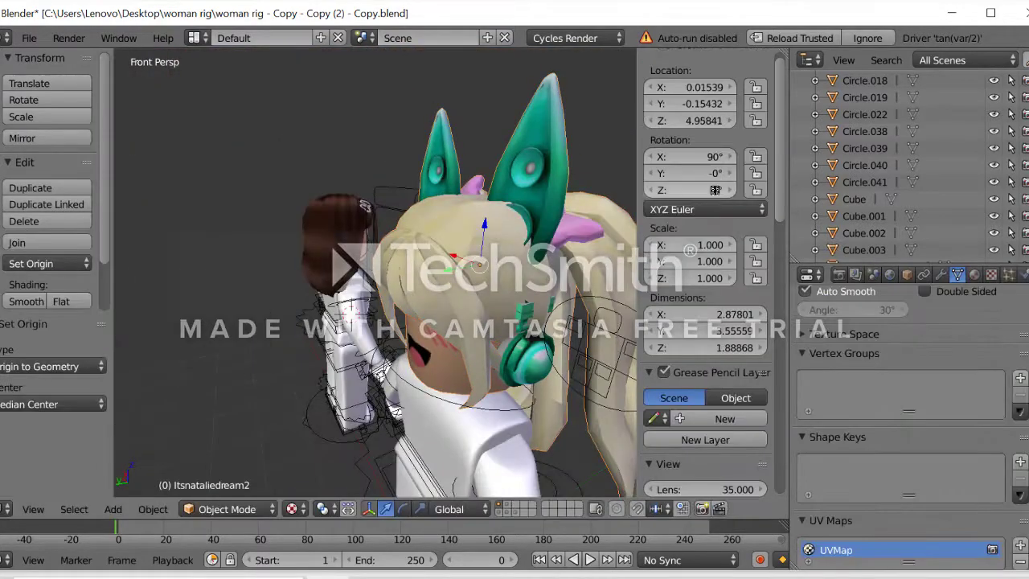
Rotate the blonde head 180° about Z and move it onto the first rig's neck, at about X -0.031 and Y 0.308
key(g)
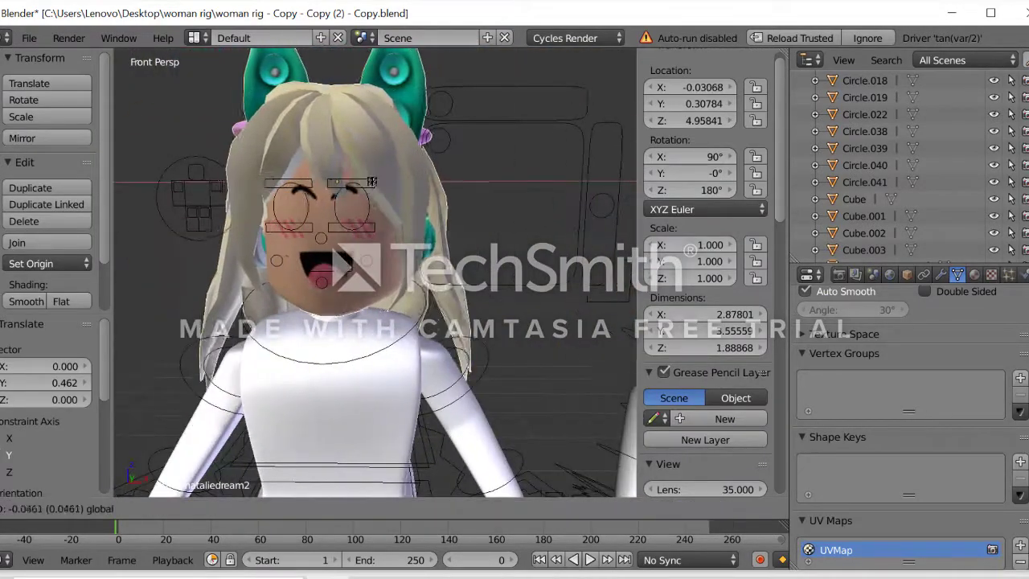
click(371, 182)
key(shift+f)
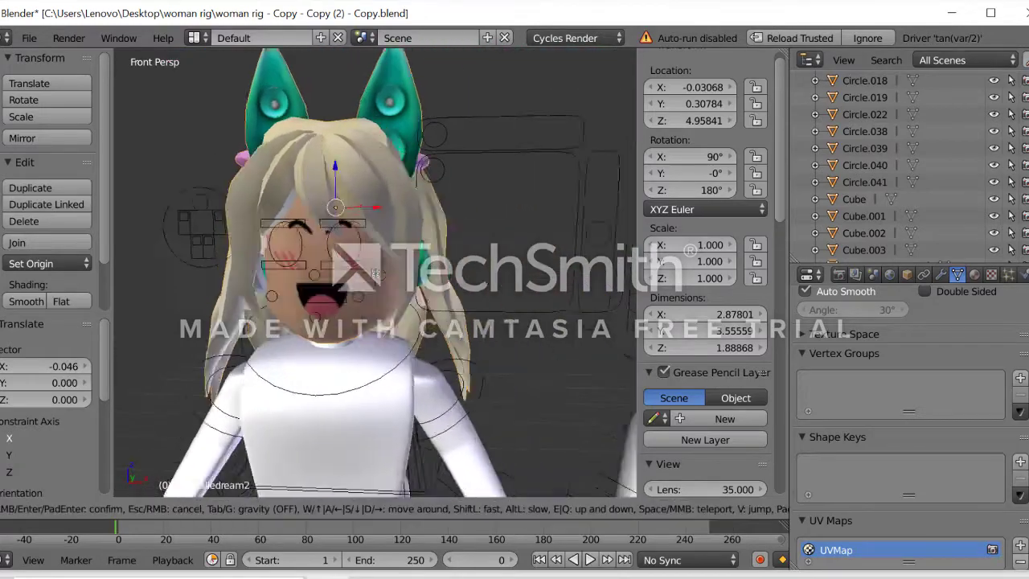
click(419, 260)
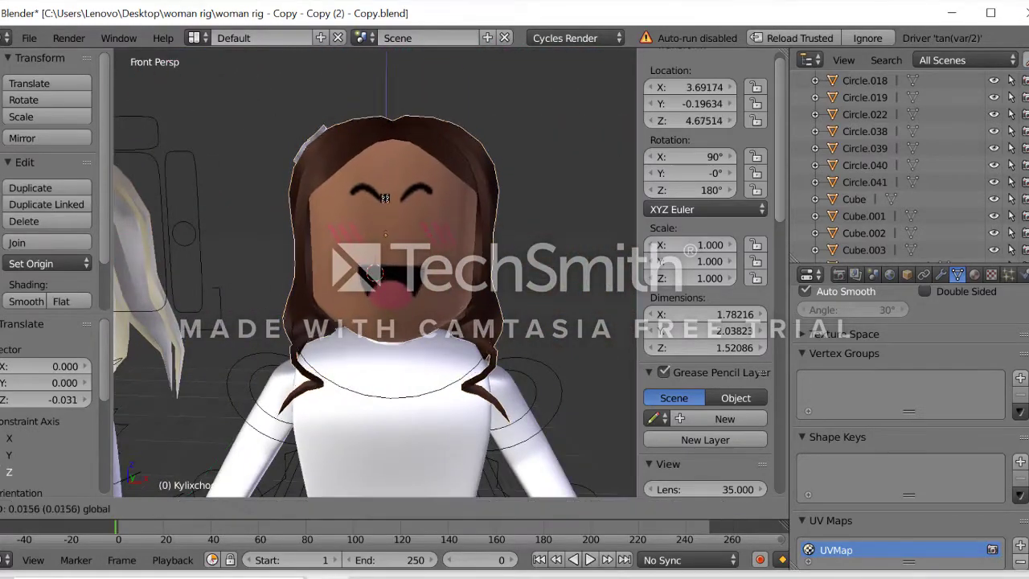
Nudge the brown-haired head to about X 3.692 and Z 4.675, and shift the blonde head about -0.312 along Y
click(385, 198)
key(shift+f)
click(340, 359)
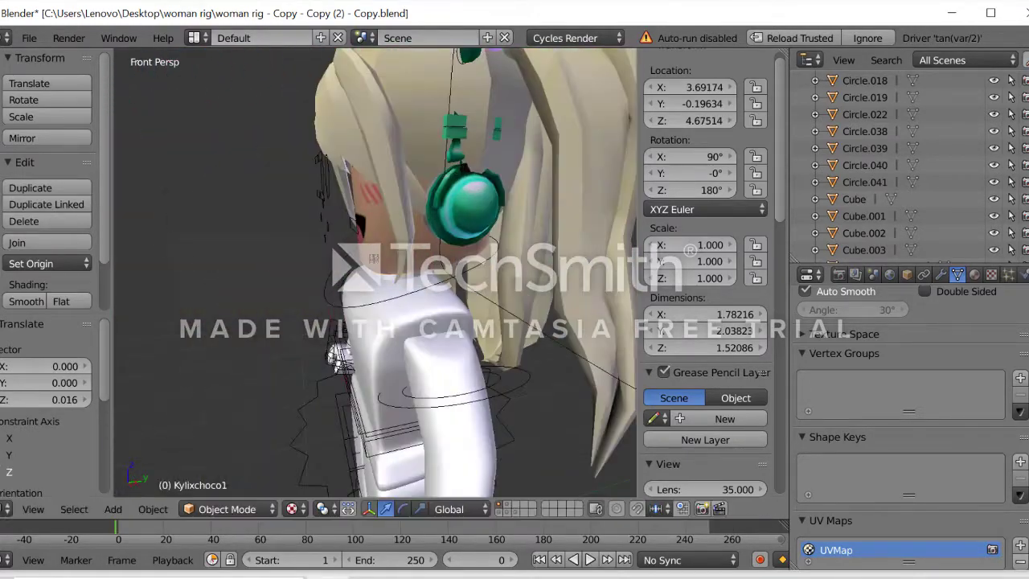
key(shift+f)
click(452, 161)
Lower the brown-haired head about 0.037 along Z toward the duplicated rig's neck
key(g)
key(z)
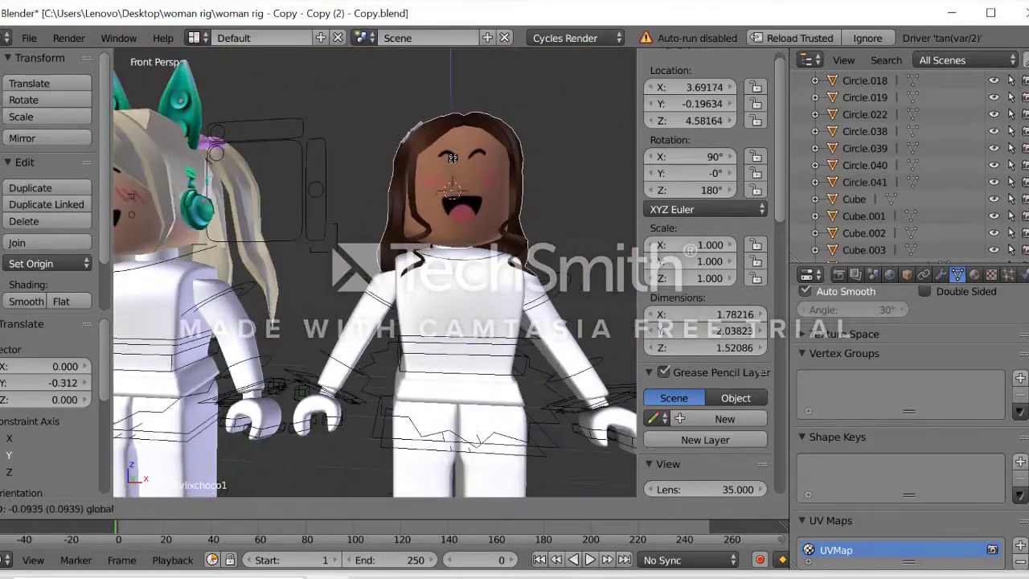
click(453, 155)
key(shift+f)
click(452, 155)
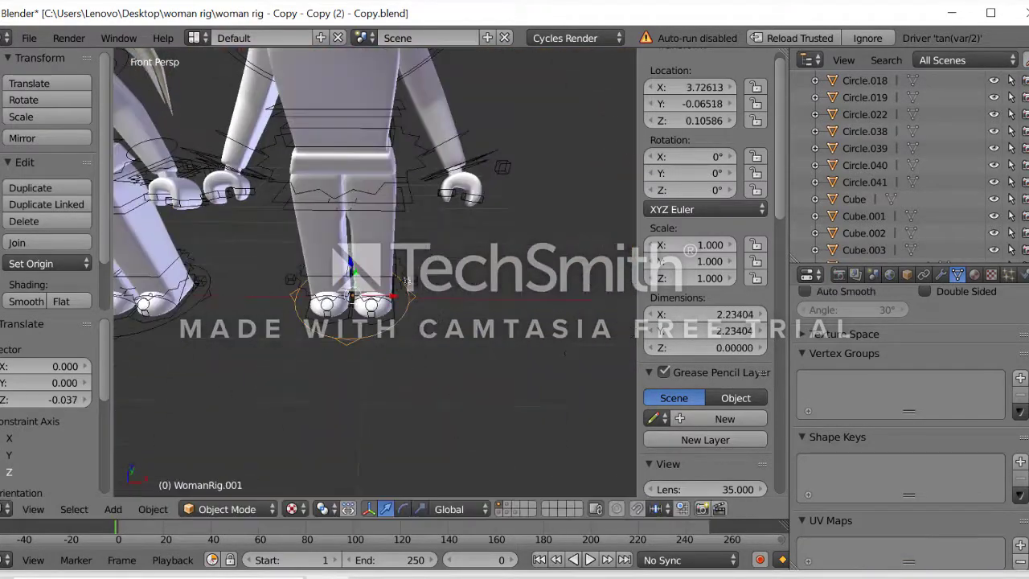
Lower the duplicated rig by its base control to about Z -0.067
right_click(502, 165)
right_click(351, 268)
key(shift+f)
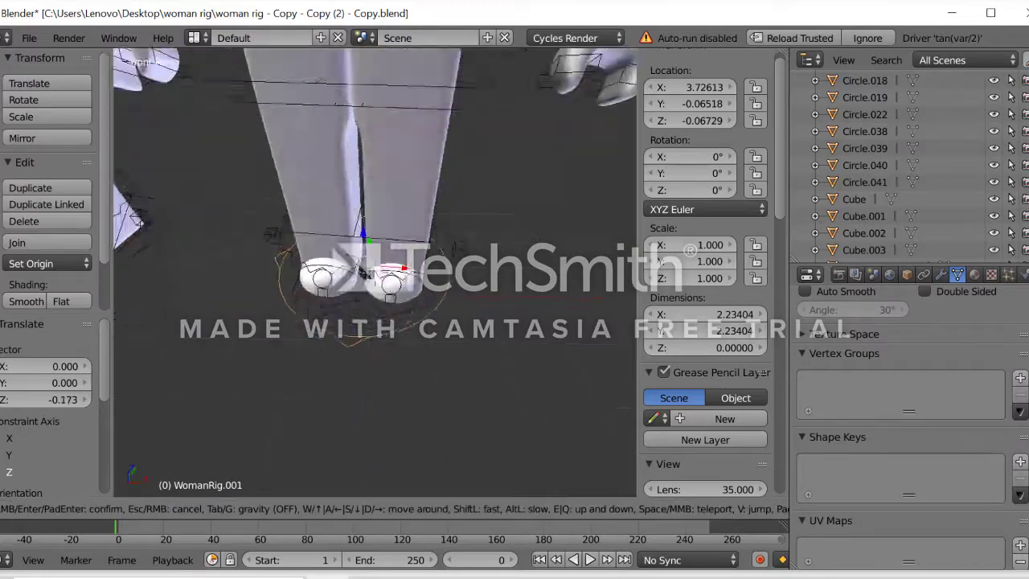
click(245, 257)
Lower the brown-haired head to about Z 4.442 to sit on the lowered rig's neck
key(g)
key(z)
key(e)
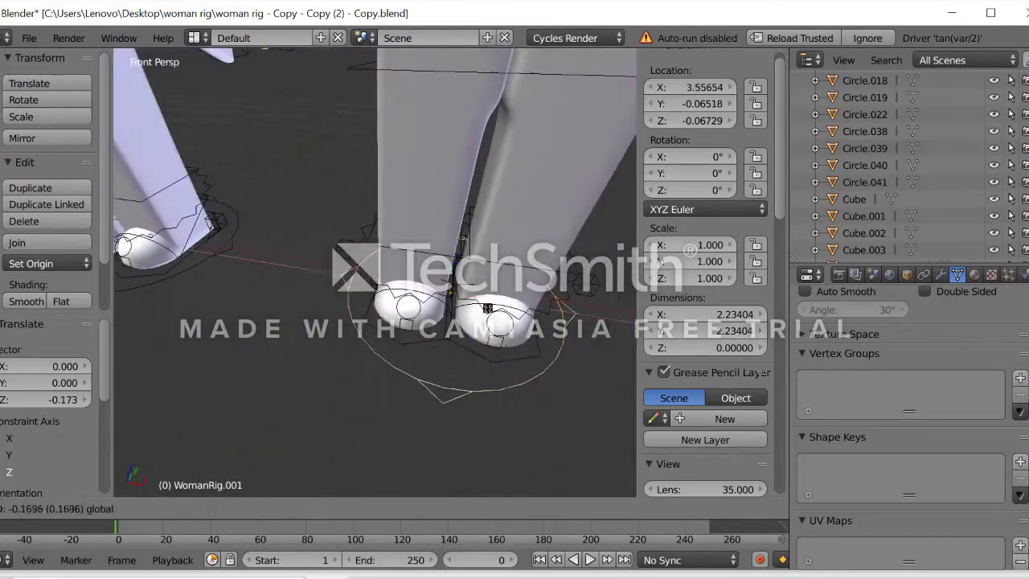
right_click(452, 116)
key(s)
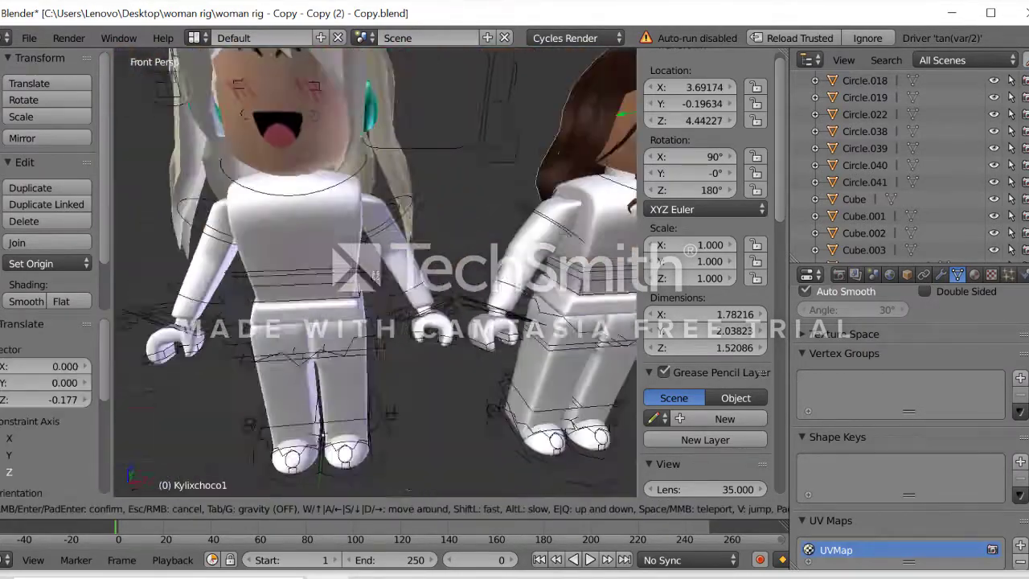
click(453, 129)
Assign the blonde avatar's imported material to the first rig's torso, arms and legs
right_click(330, 258)
click(974, 274)
click(806, 387)
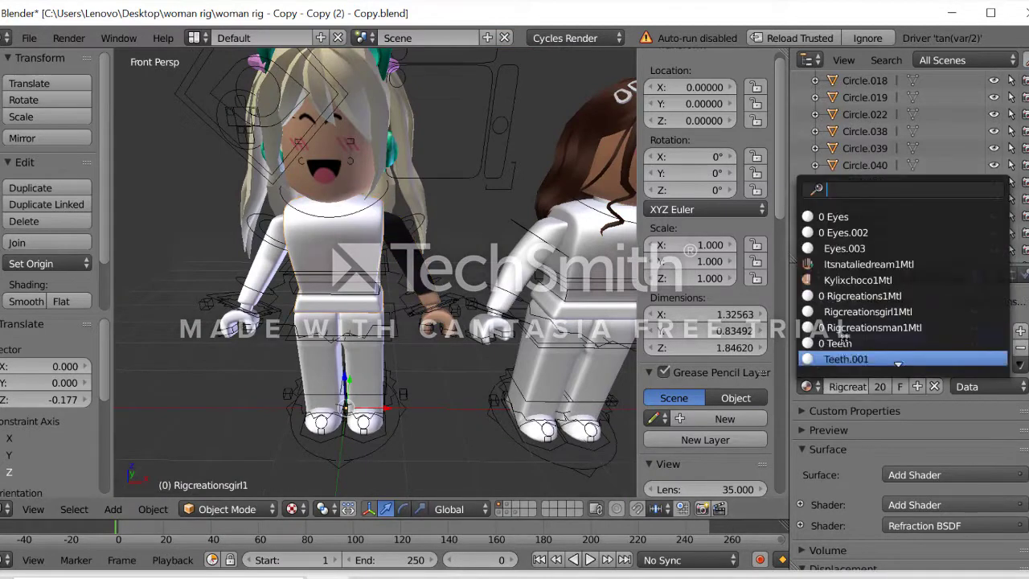
click(868, 264)
right_click(261, 253)
click(806, 387)
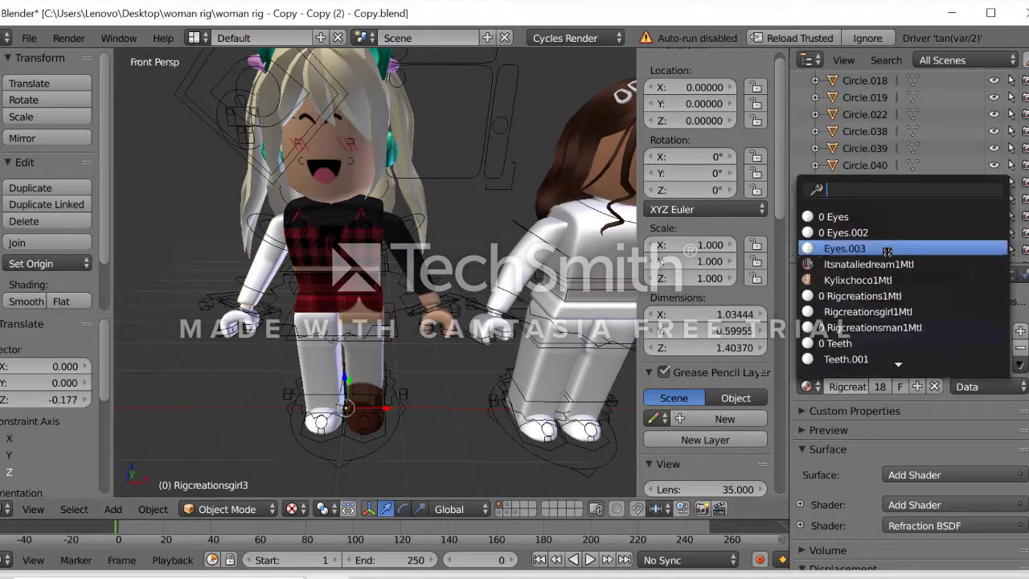
click(868, 264)
right_click(226, 315)
click(806, 387)
click(868, 263)
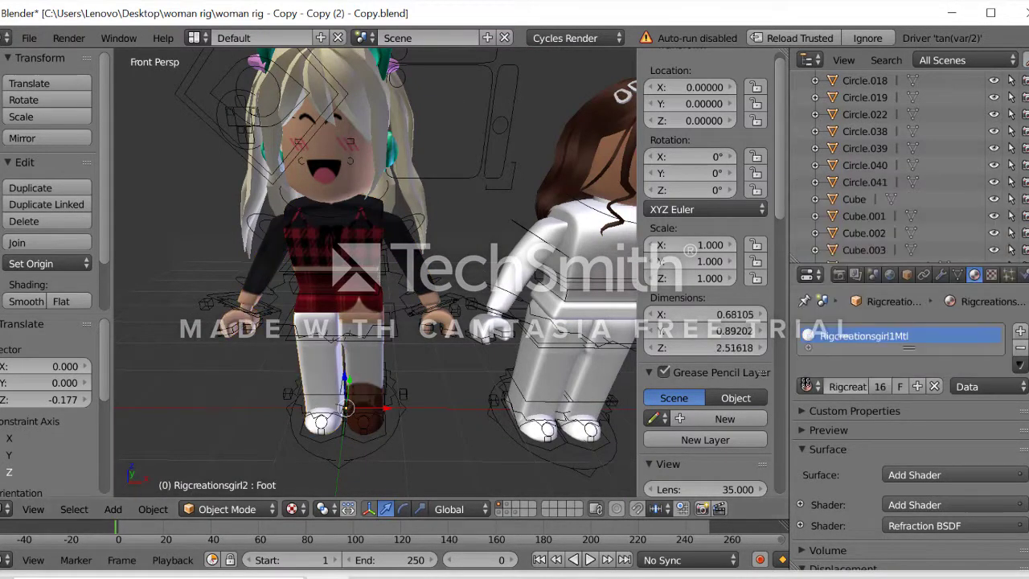
Assign the brown-haired avatar's imported material to the duplicated rig's torso, arms and legs
key(shift+f)
key(d)
click(347, 258)
right_click(347, 259)
right_click(304, 330)
key(g)
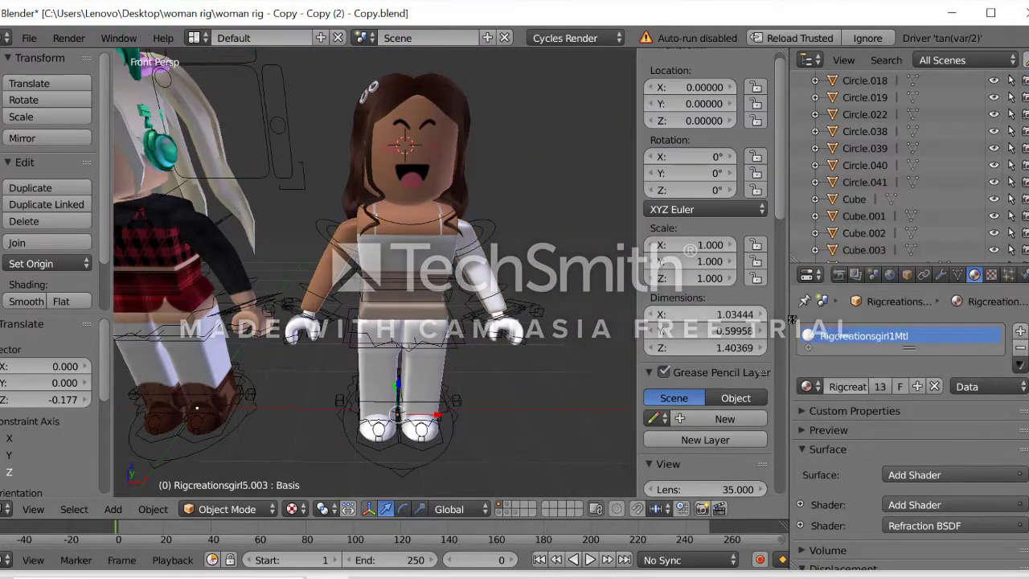
right_click(407, 372)
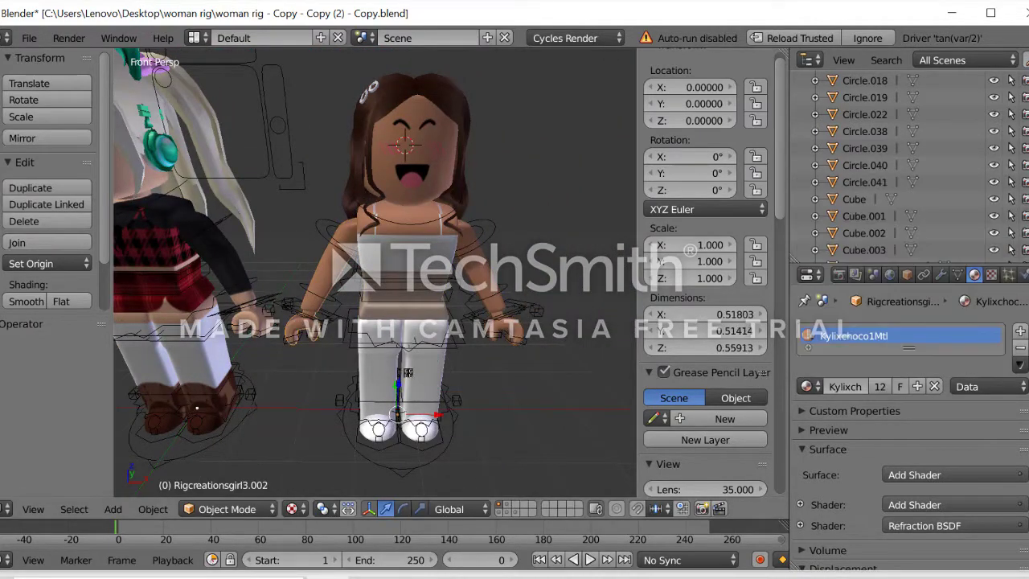
click(807, 385)
click(884, 276)
Preview both rigs in rendered shading and switch the viewport to Material shading
key(shift+z)
click(292, 509)
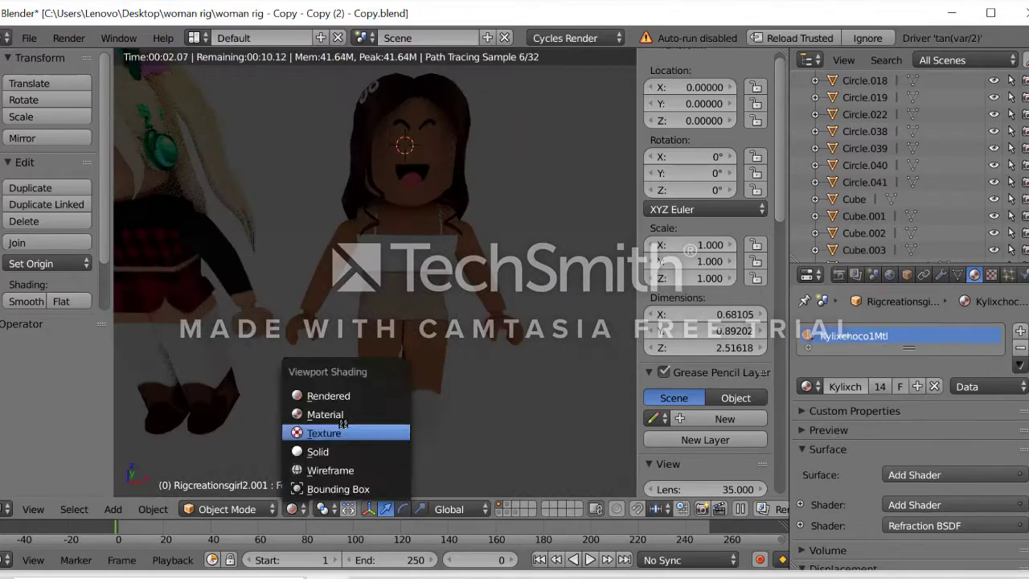
click(321, 423)
Import Bakery Aesthetic.obj from the new gfx place folder on the desktop
key(shift+f)
key(Return)
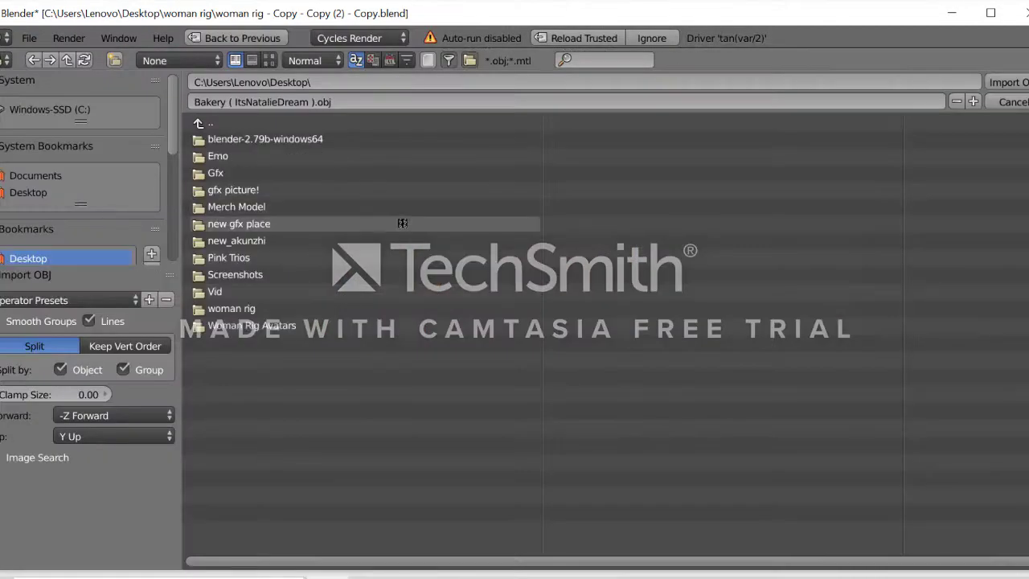
click(402, 224)
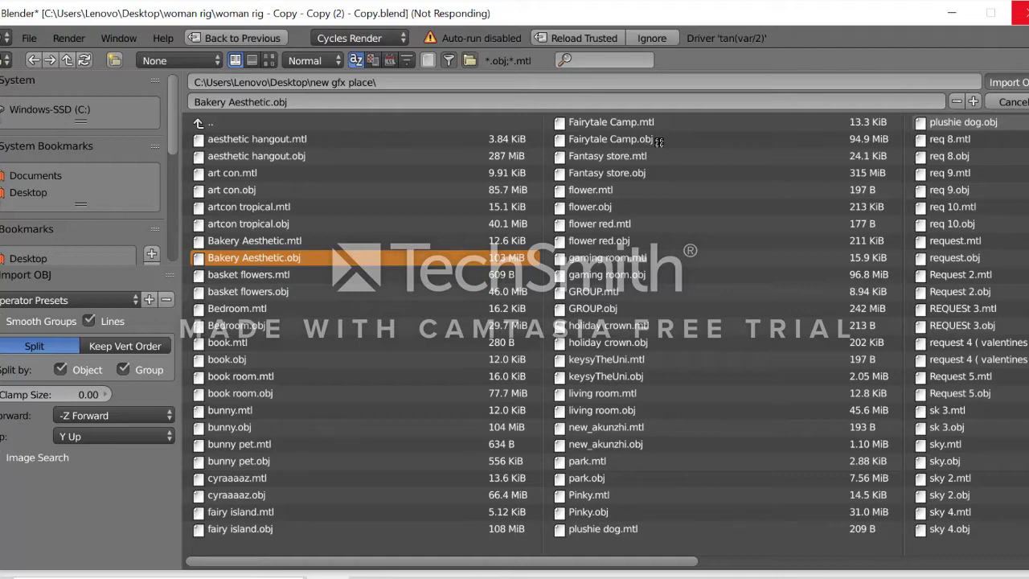
Move both rigs with their heads up to the bakery, to about Y -24.419 and Z 21.328
key(shift+d)
key(y)
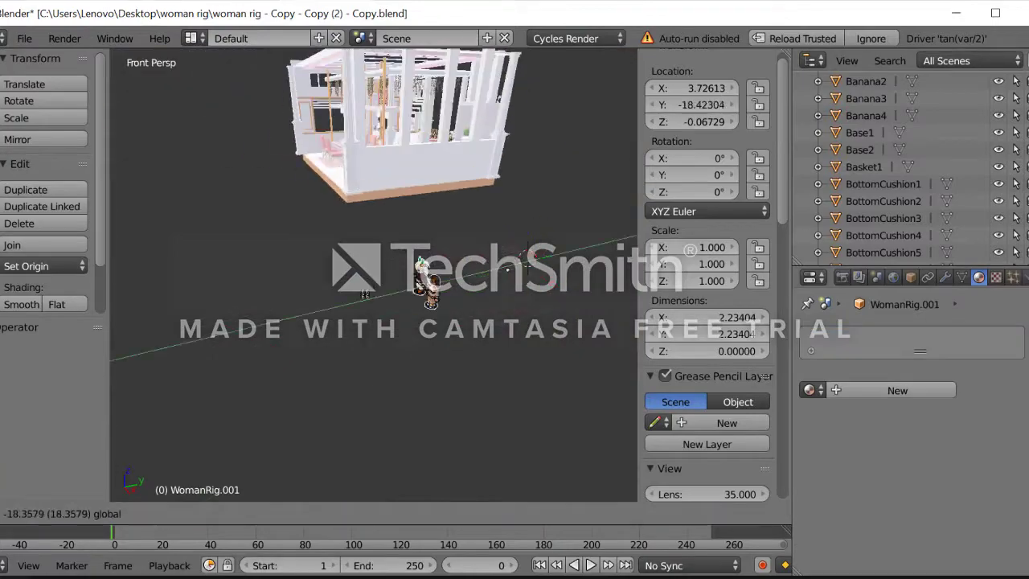
key(Return)
key(shift+f)
key(w)
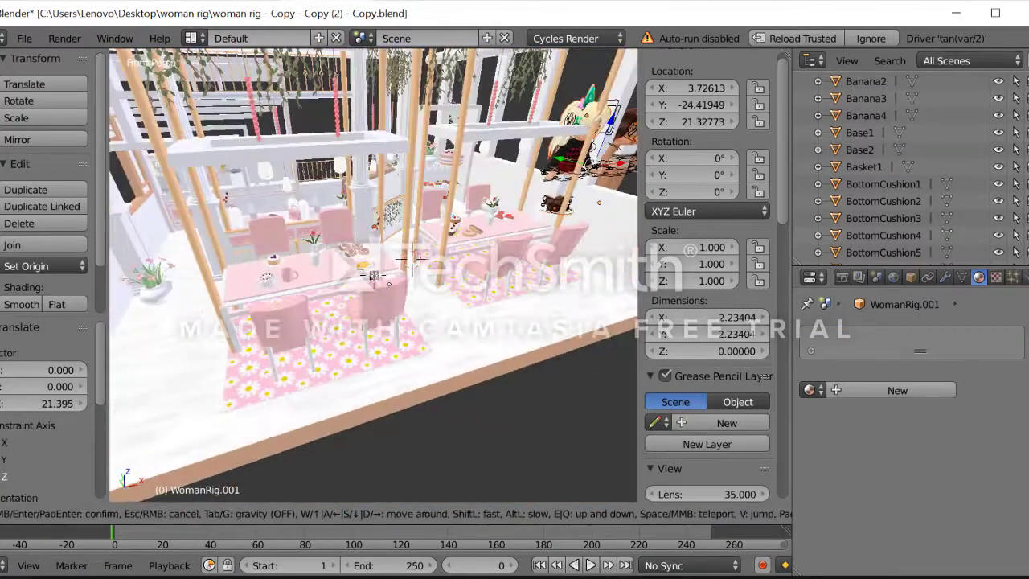
Move both rigs onto the chairs behind the pink table, at about X -12.960, Y -22.572 and Z 19.315
key(g)
key(x)
key(Return)
key(g)
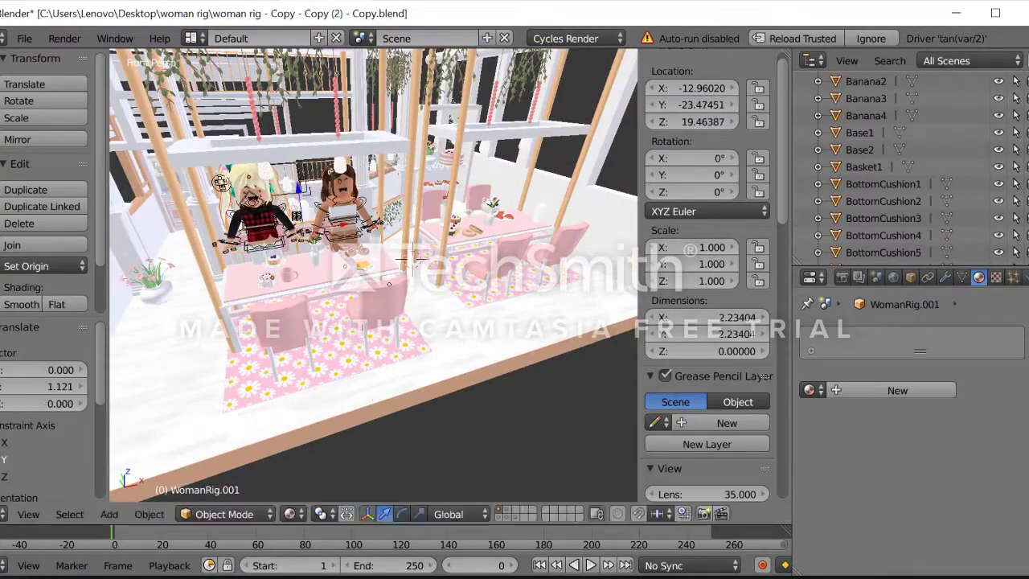
key(shift+f)
key(w)
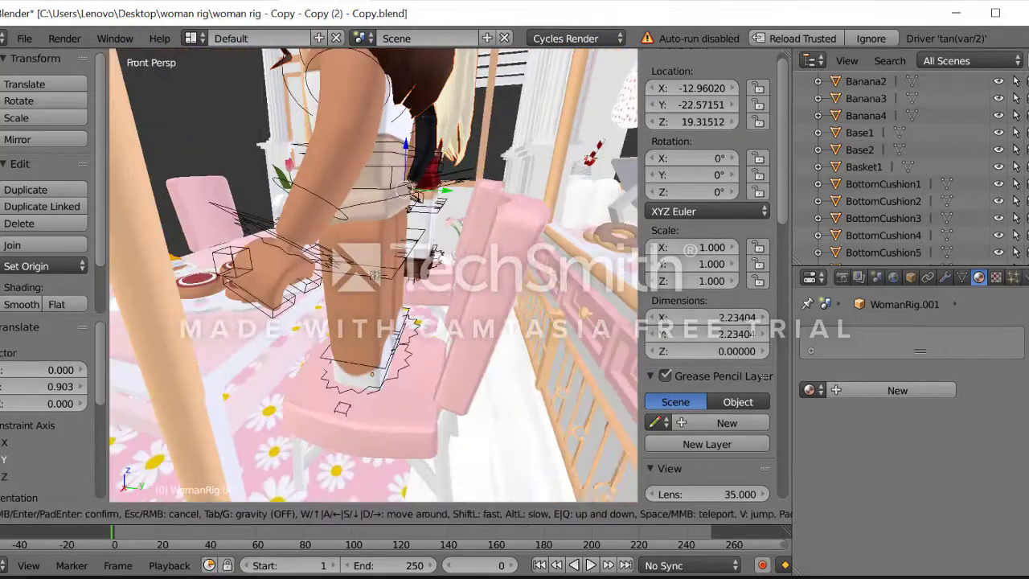
key(Return)
In Pose Mode, rotate the brown-haired rig's upper legs about -103° and its lower legs about 67.4° around X into a seated pose
key(ctrl+Tab)
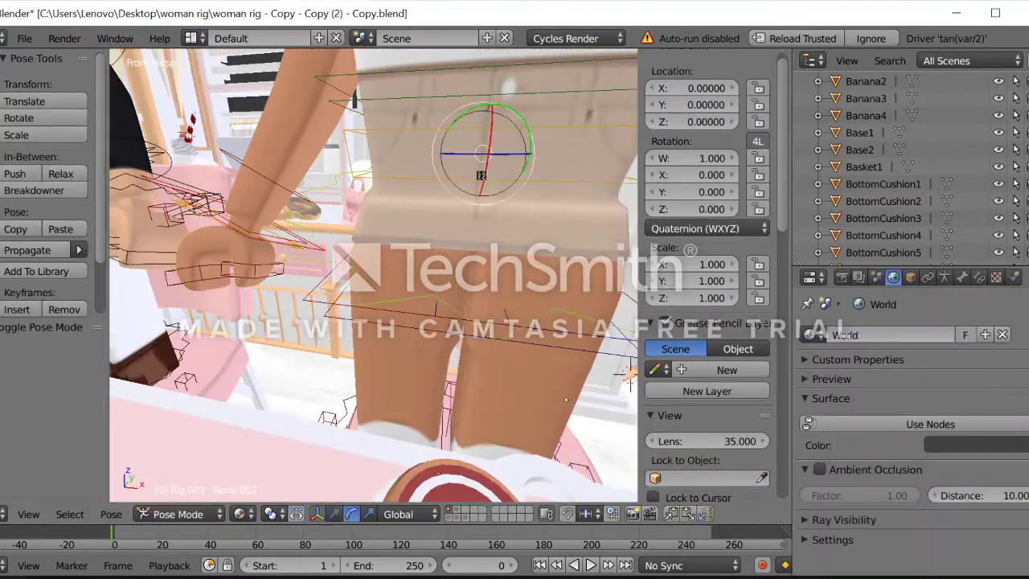
key(shift+f)
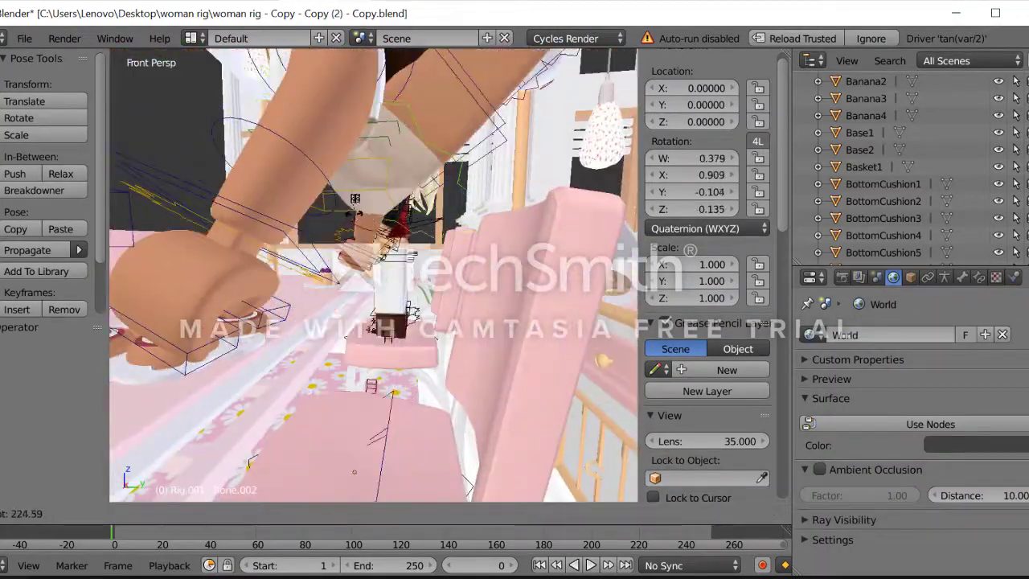
key(w)
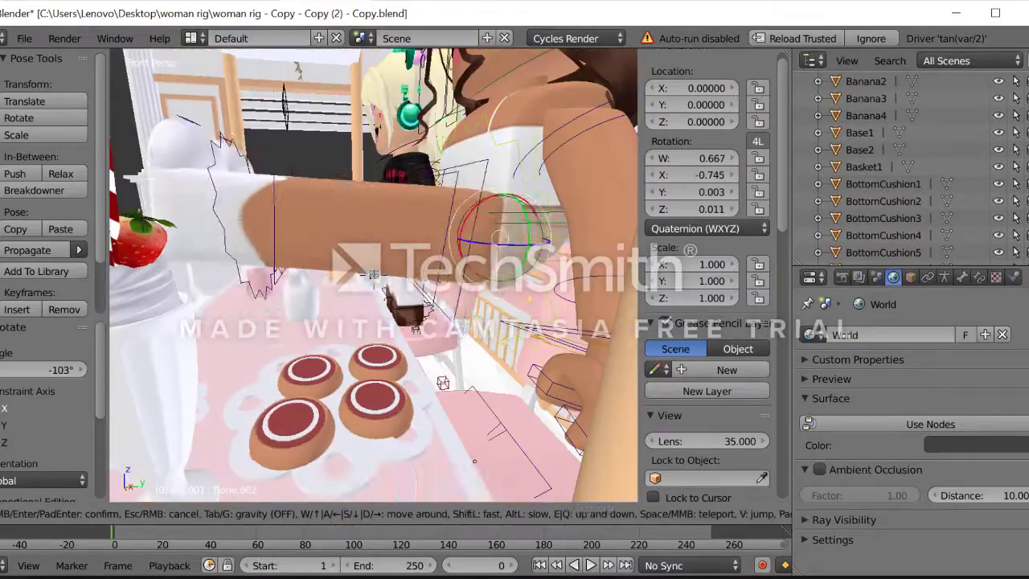
middle_drag(294, 210, 352, 267)
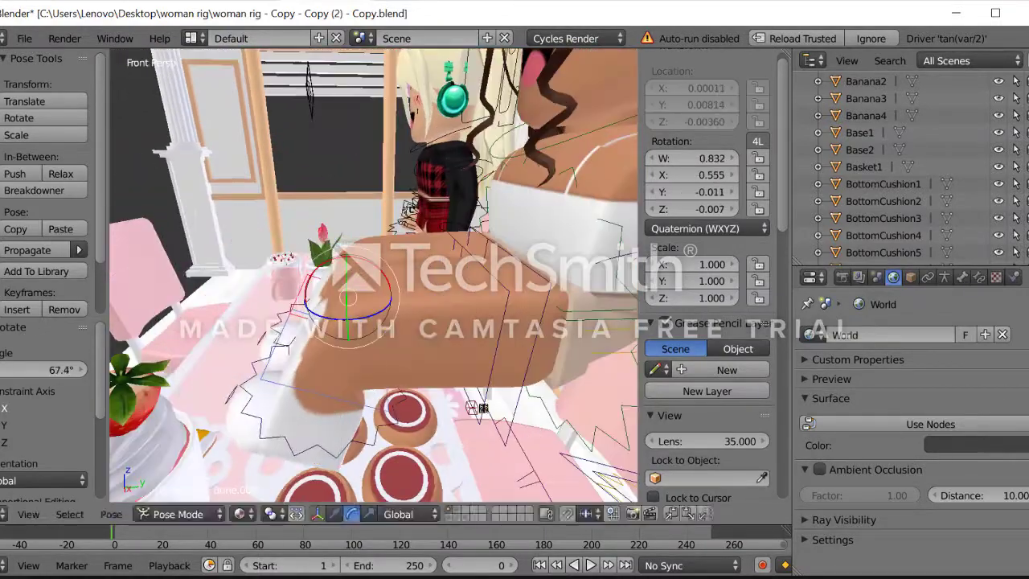
key(w)
key(Return)
In Object Mode, lower the brown-haired rig onto its chair seat, at about Y -22.056 and Z 17.302
right_click(308, 339)
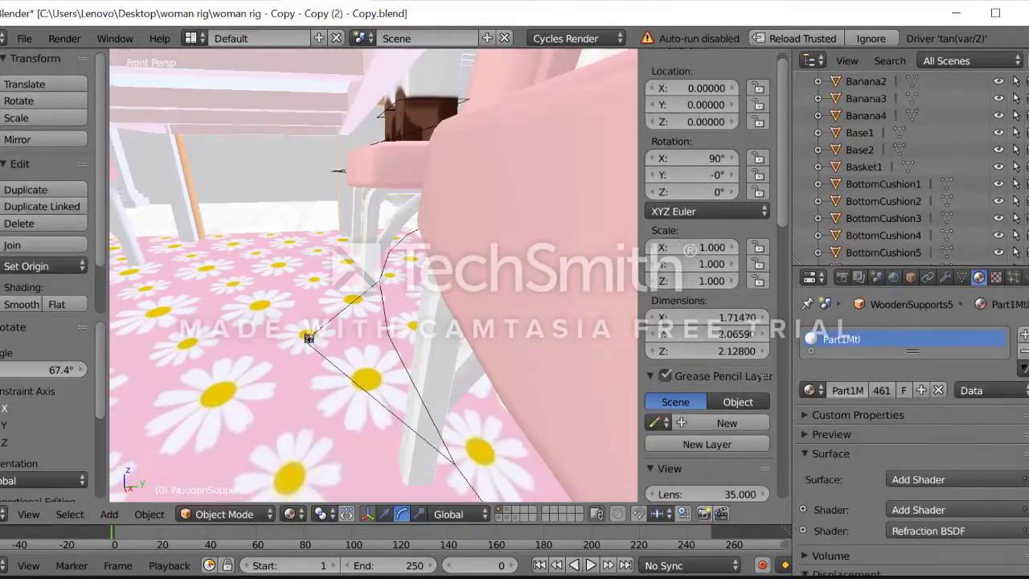
key(s)
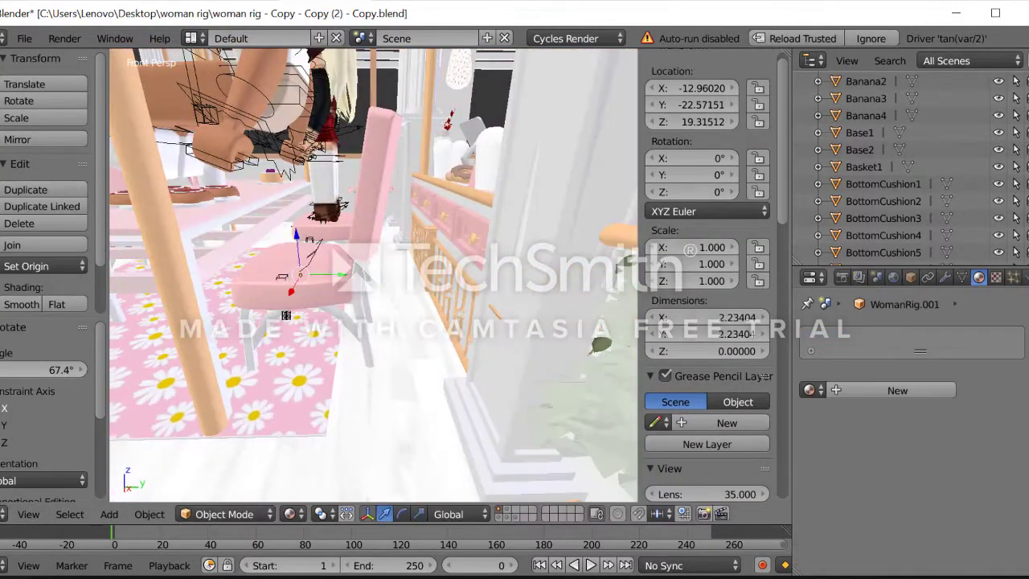
click(335, 326)
key(shift+f)
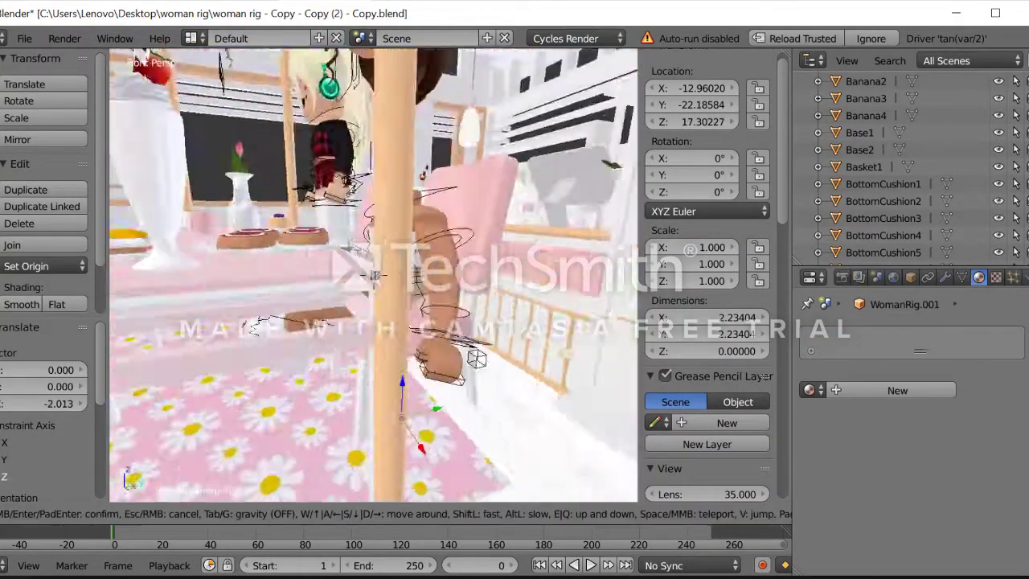
key(w)
click(384, 372)
key(shift+f)
key(w)
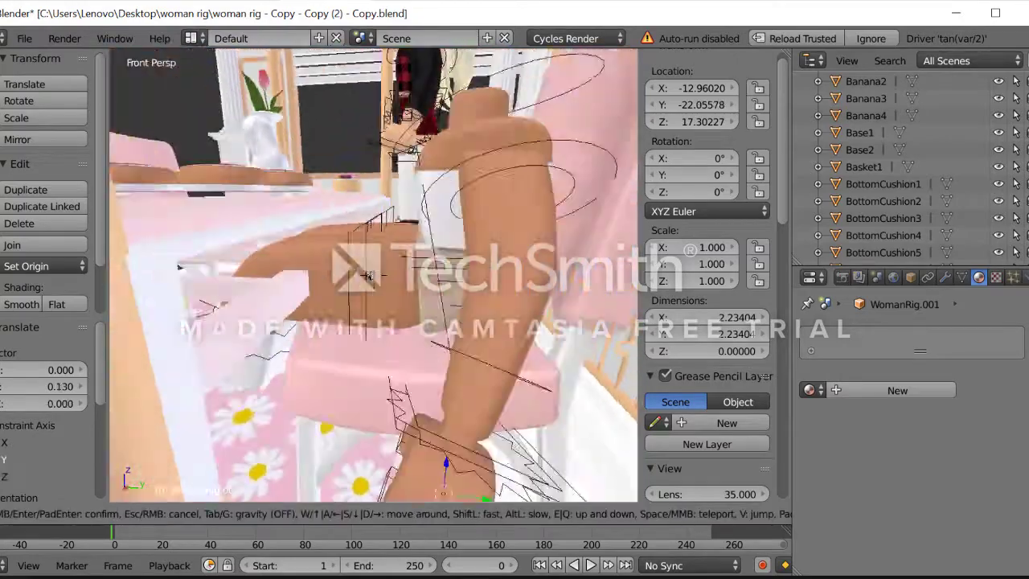
click(364, 219)
Move the brown-haired head onto the seated rig's neck, at about X -12.944, Y -22.136 and Z 21.827
key(shift+f)
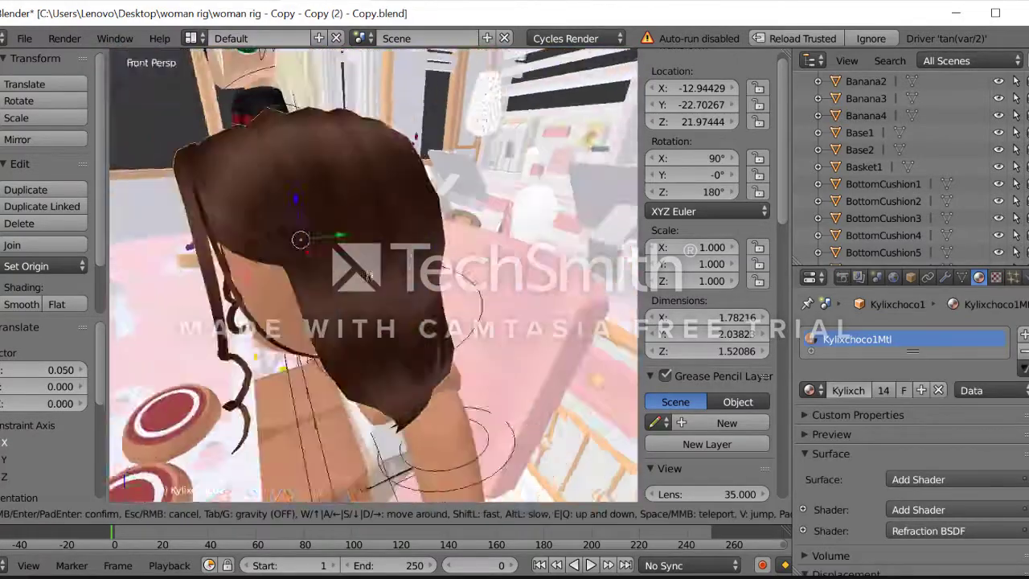
click(387, 204)
key(g)
key(z)
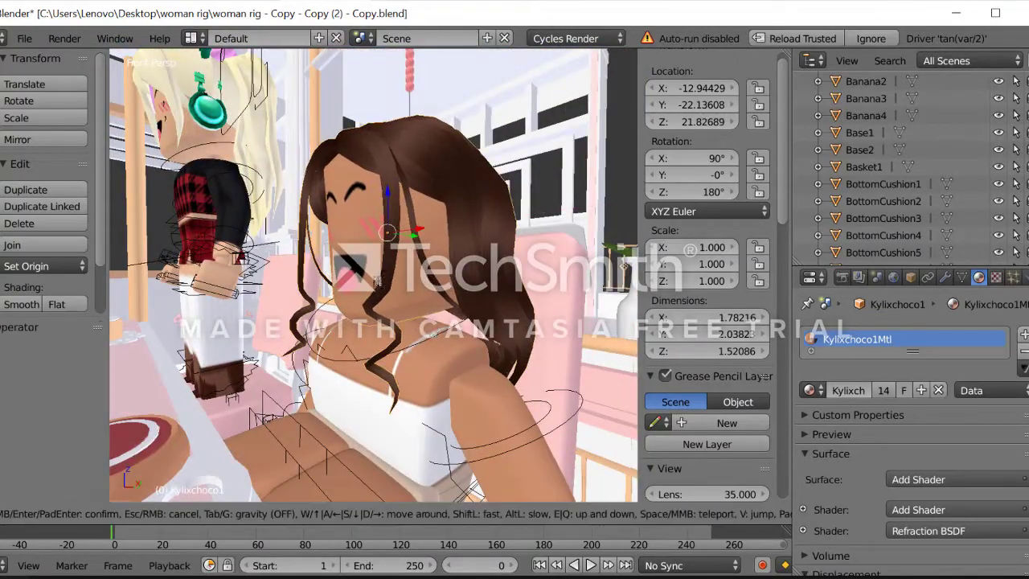
key(w)
key(s)
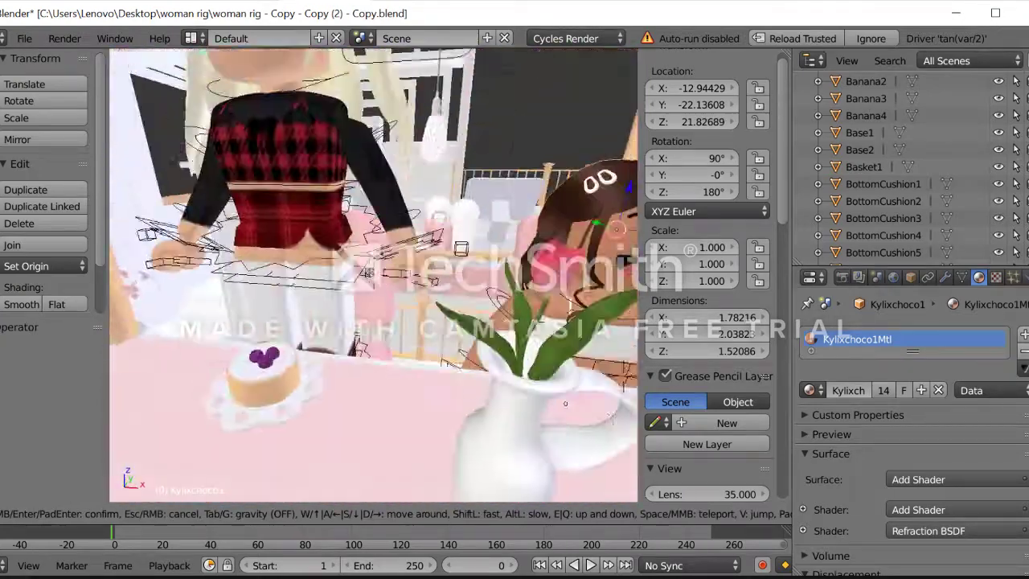
In Pose Mode, rotate the blonde rig's legs around the X axis into a seated pose, then return to Object Mode
click(565, 403)
key(shift+f)
click(369, 347)
right_click(369, 347)
key(ctrl+Tab)
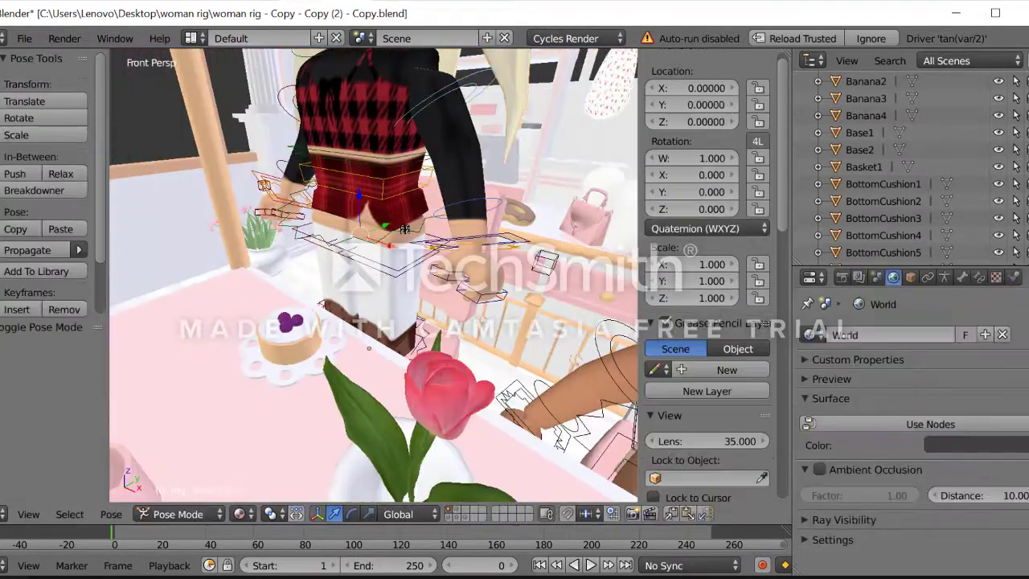
click(366, 276)
key(r)
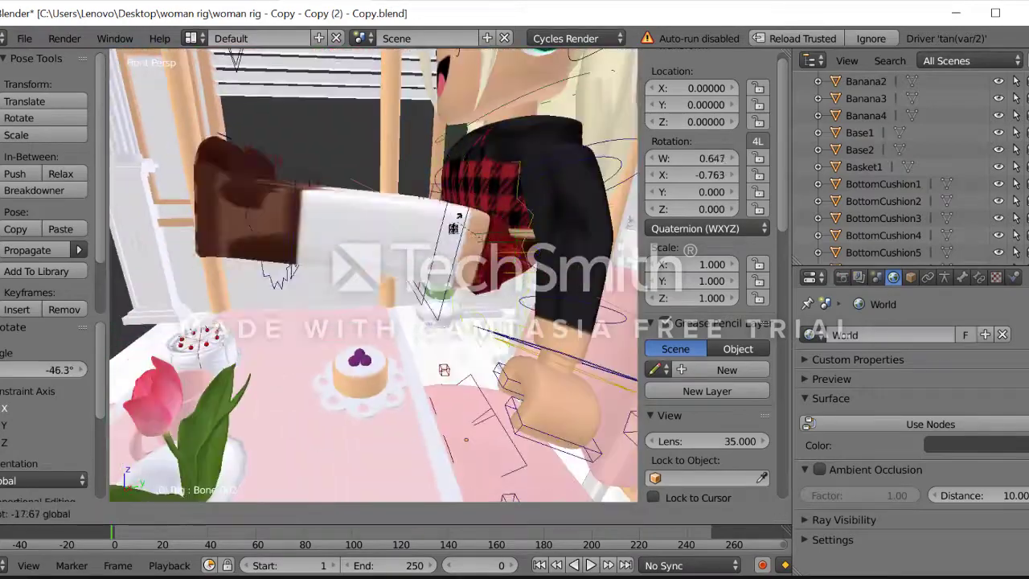
key(ctrl+Tab)
Lower the blonde woman rig onto its chair seat, at about Y -22.060 and Z 17.355
right_click(472, 86)
key(shift+f)
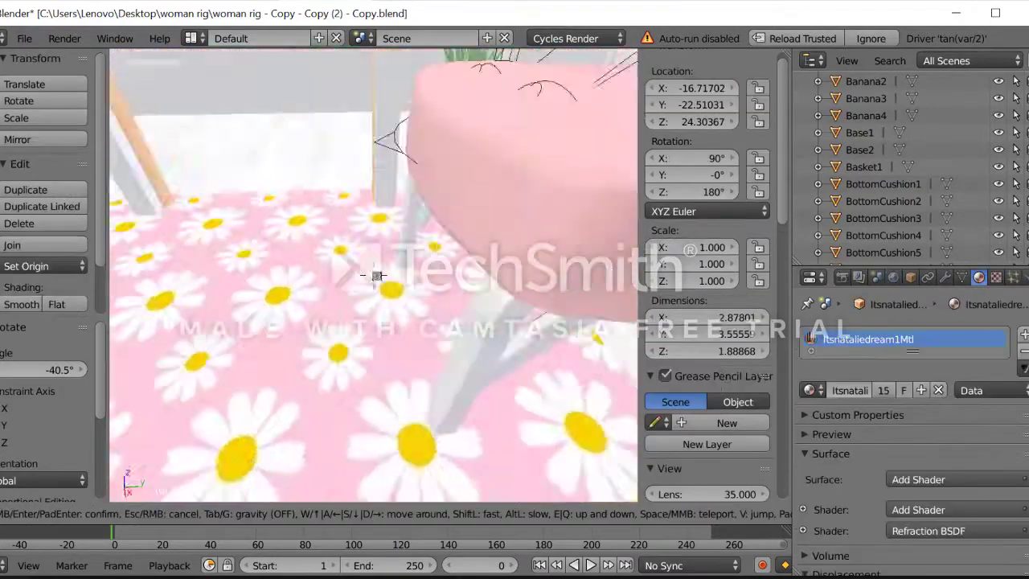
right_click(369, 276)
key(shift+f)
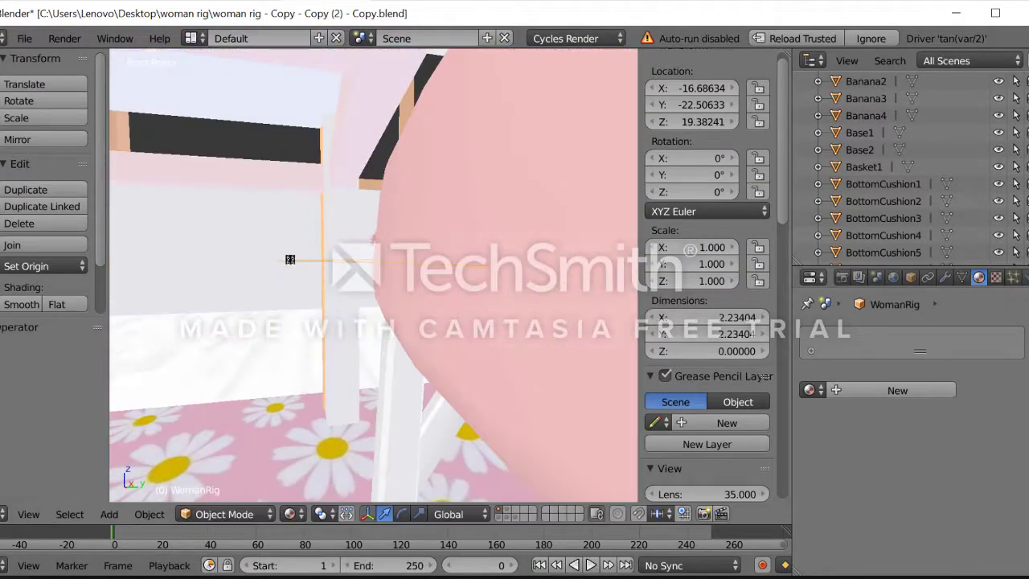
key(shift+f)
click(366, 189)
right_click(367, 189)
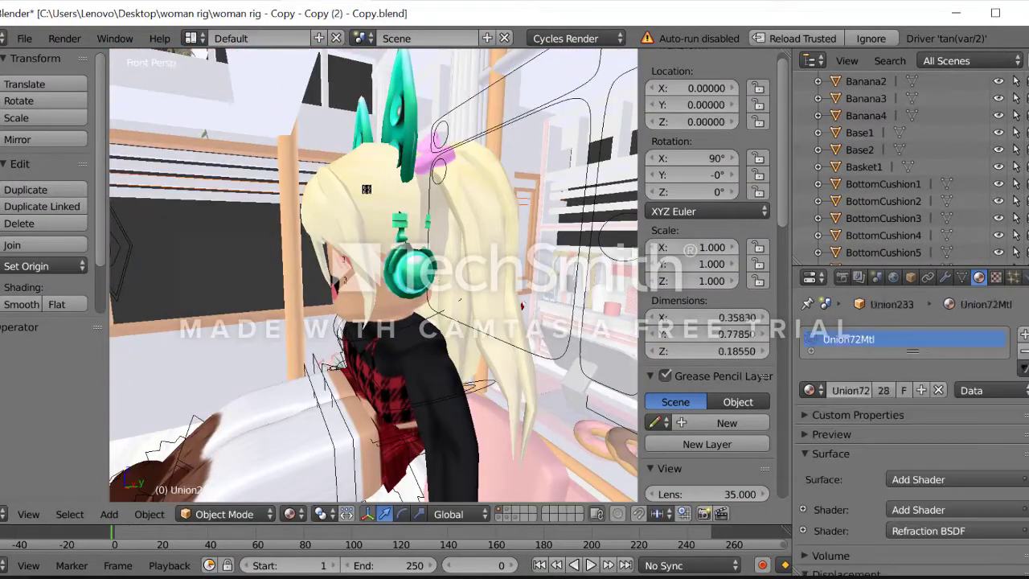
right_click(380, 191)
key(shift+f)
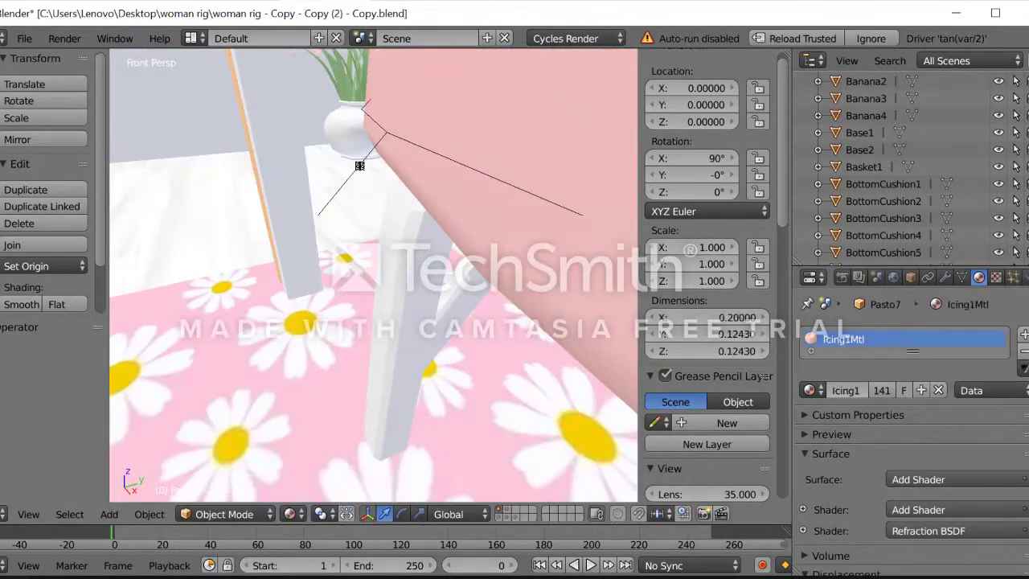
click(374, 275)
key(g)
key(z)
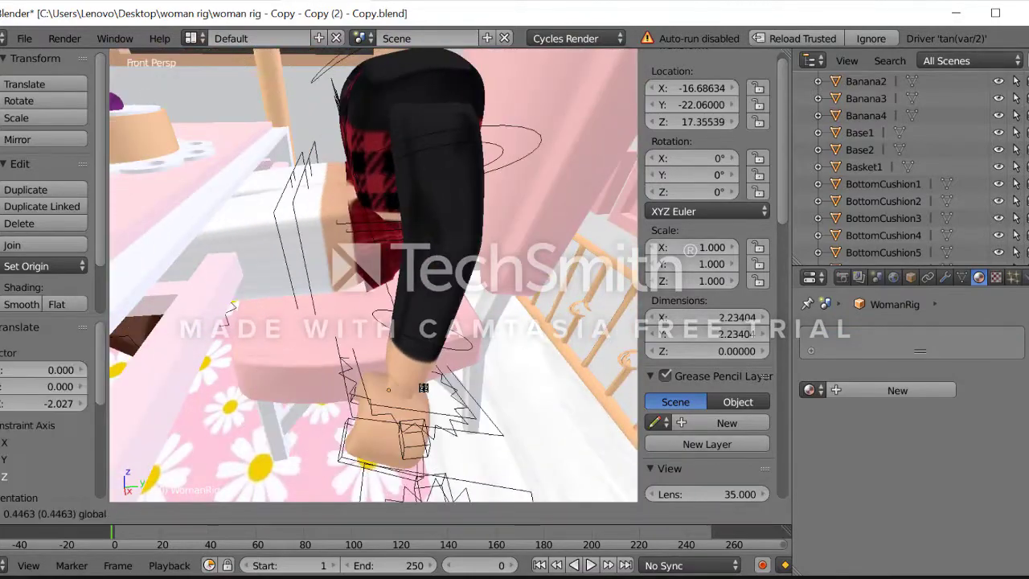
click(423, 387)
Move the blonde head onto the seated rig's neck, at about X -16.717, Y -22.078 and Z 22.254
key(shift+f)
key(shift+f)
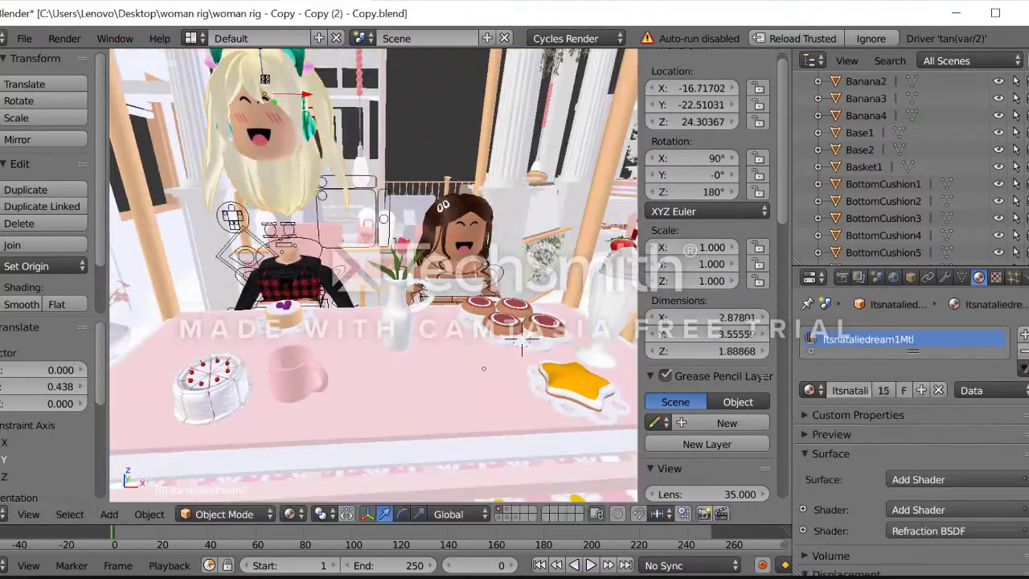
key(w)
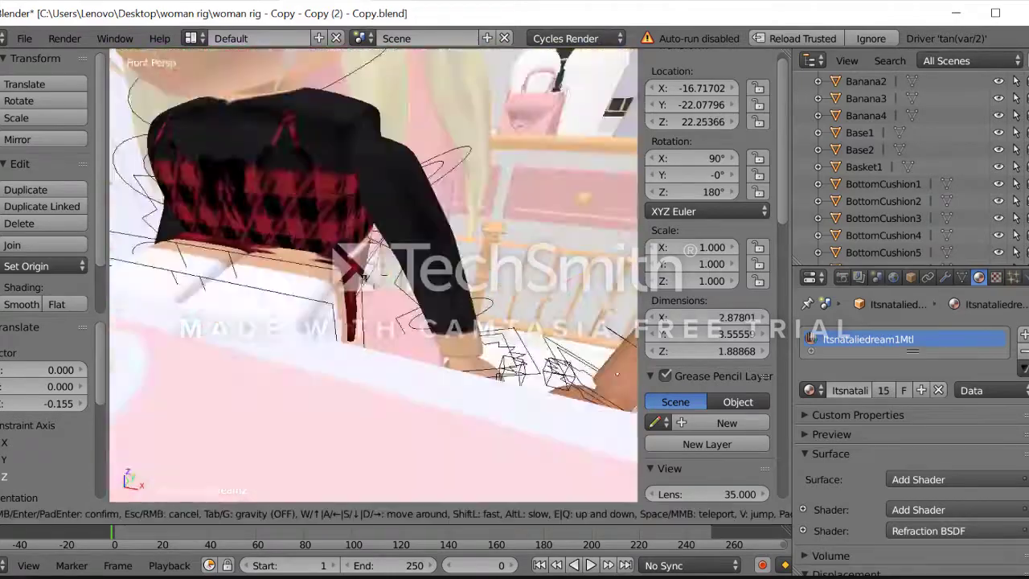
click(389, 457)
In Pose Mode, raise the blonde rig's arm nearest its companion, rotating the forearm about -93.8° around X and the upper arm about -43.7° around Y
key(ctrl+Tab)
key(shift+f)
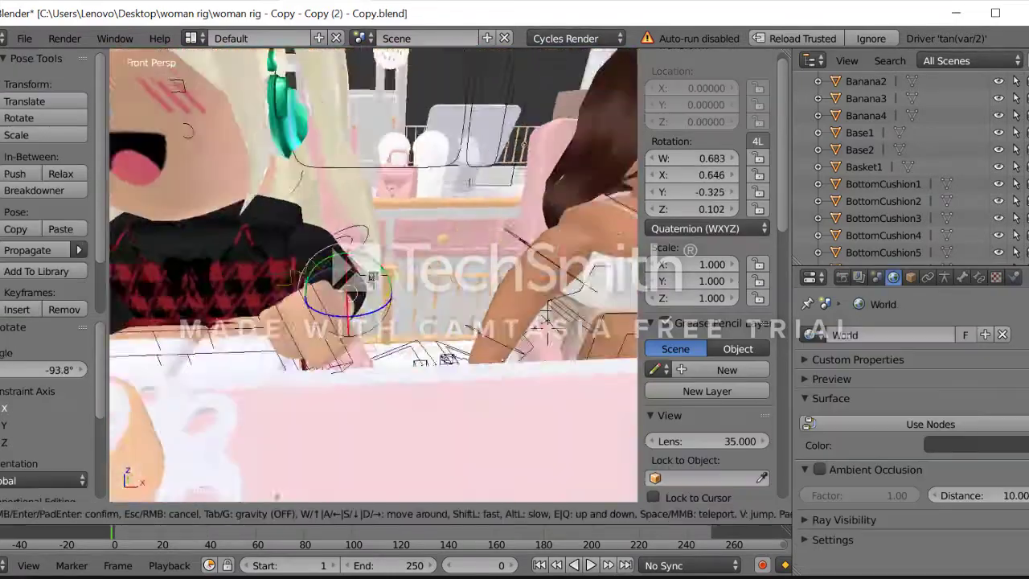
key(r)
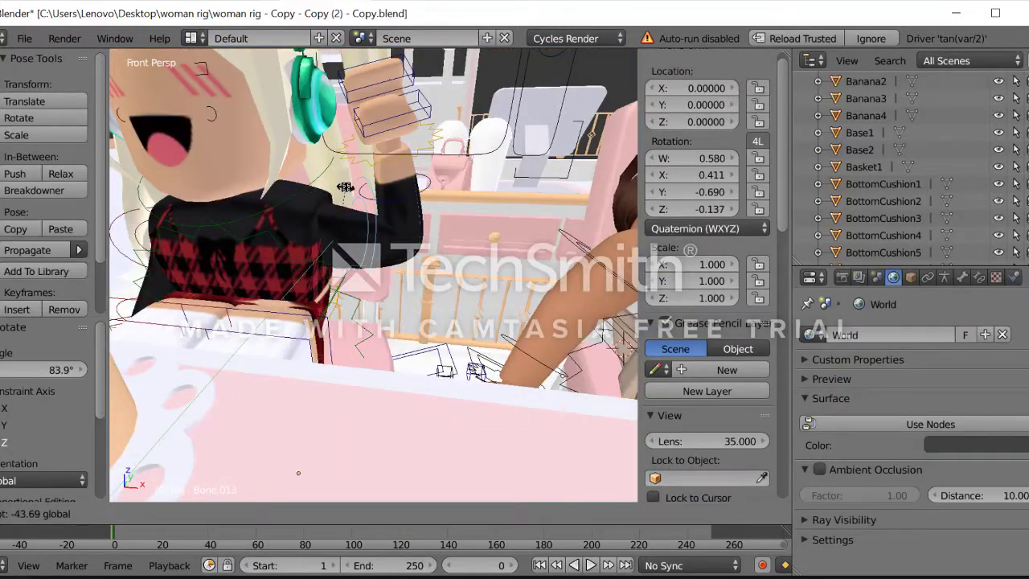
click(344, 187)
key(shift+f)
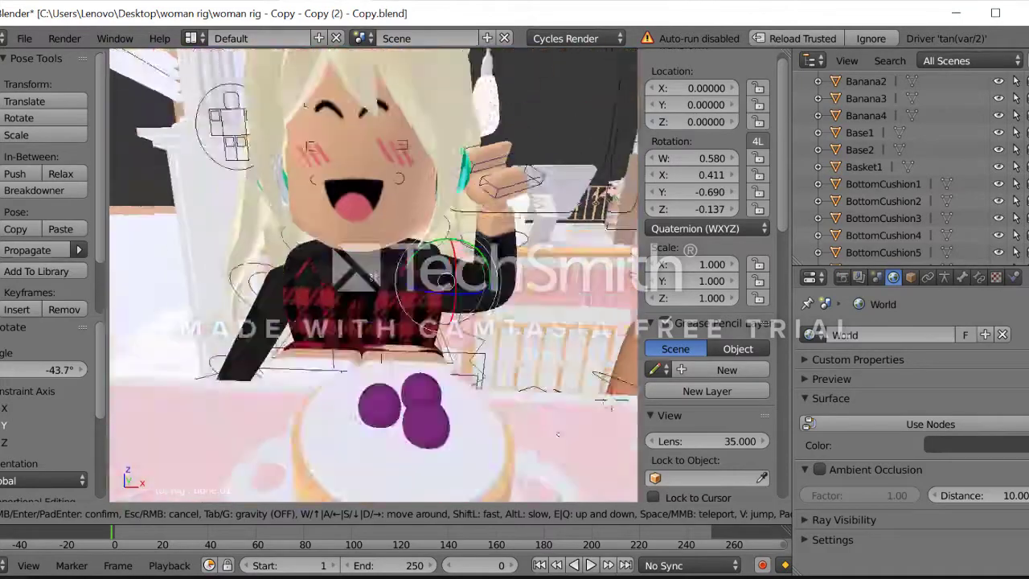
Bend the blonde rig's other arm toward the table and shift its upper arm about -0.069 along Y
click(227, 367)
key(shift+f)
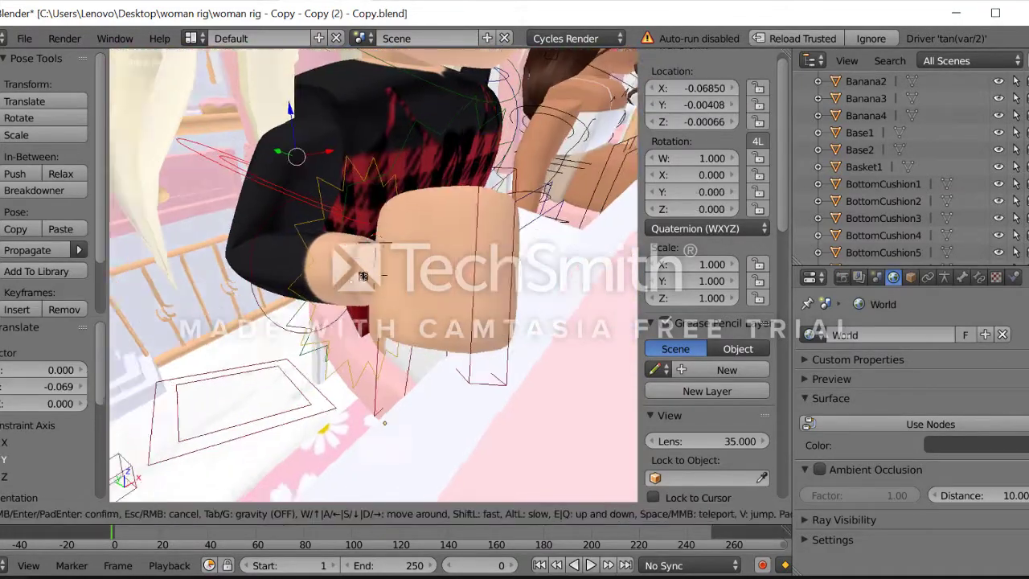
key(Return)
In Object Mode, tilt the blonde head to about 94.4°, -1.24°, 196° and turn the brown-haired head to 166° around Z
right_click(291, 184)
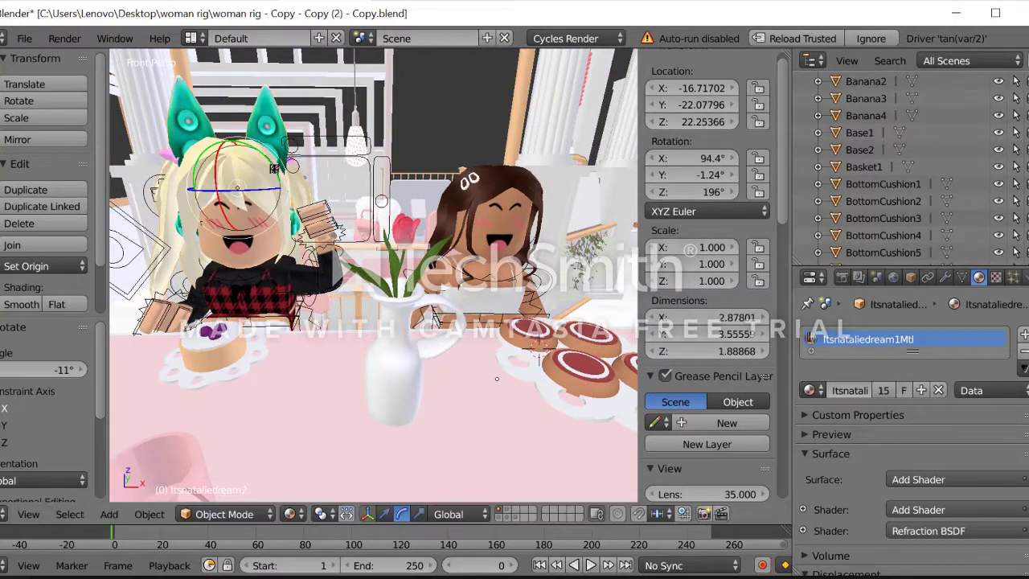
click(499, 392)
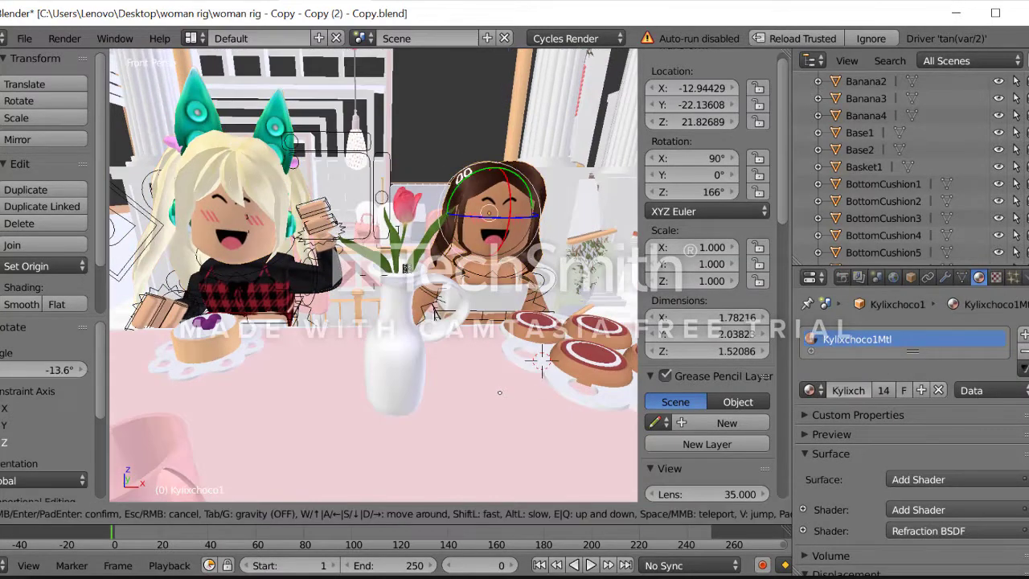
click(499, 392)
In Pose Mode, raise the brown-haired rig's arm nearest the blonde rig, rotating its upper arm about 82.3° around Y
right_click(499, 392)
key(shift+f)
click(505, 366)
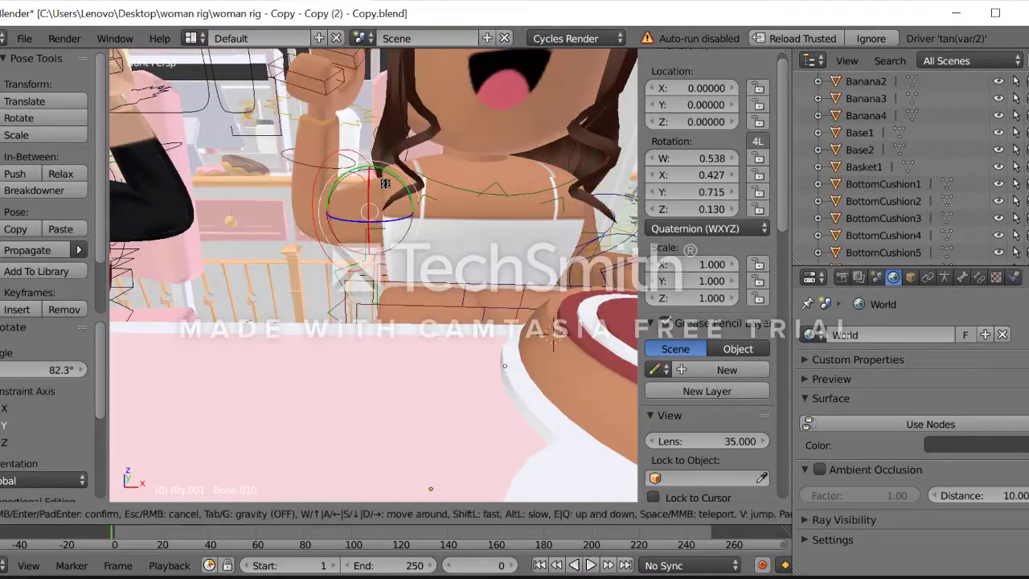
Enable nodes for the World surface
key(s)
key(Return)
click(959, 424)
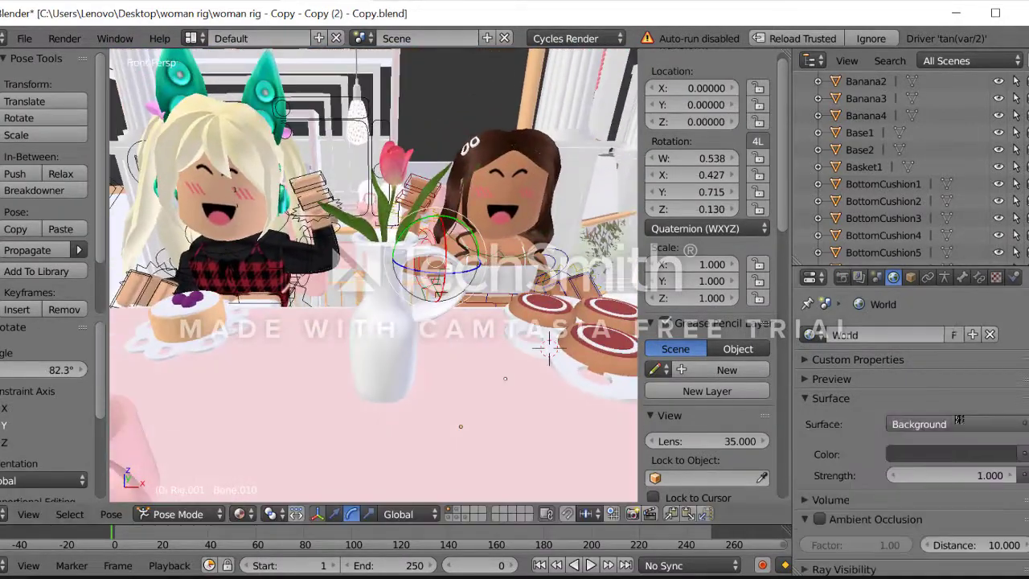
click(959, 418)
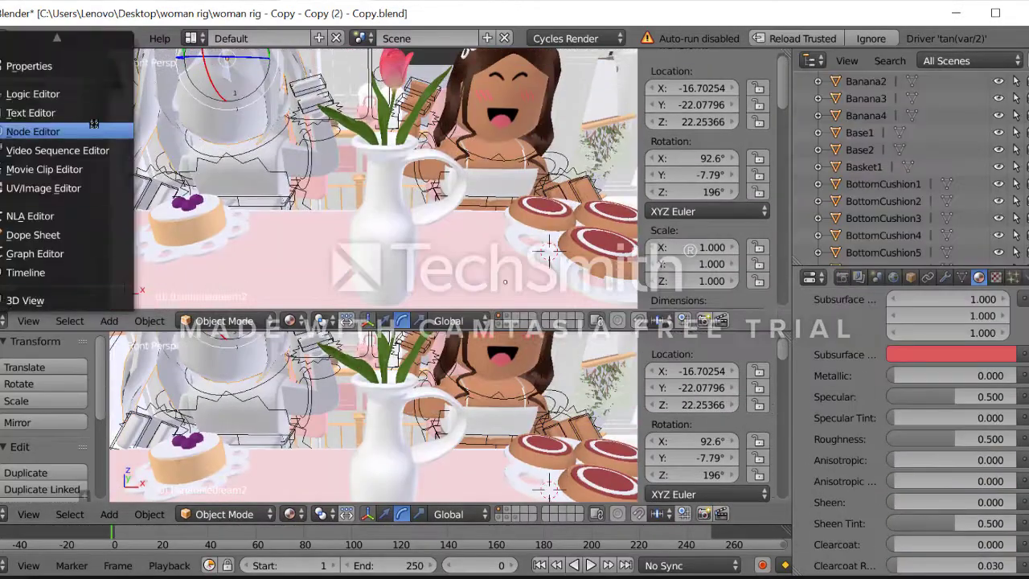
In the Node Editor, give the blonde head's Principled BSDF an Image Texture base color with the avatar's image, IOR 2 and Transmission 0.4
click(94, 128)
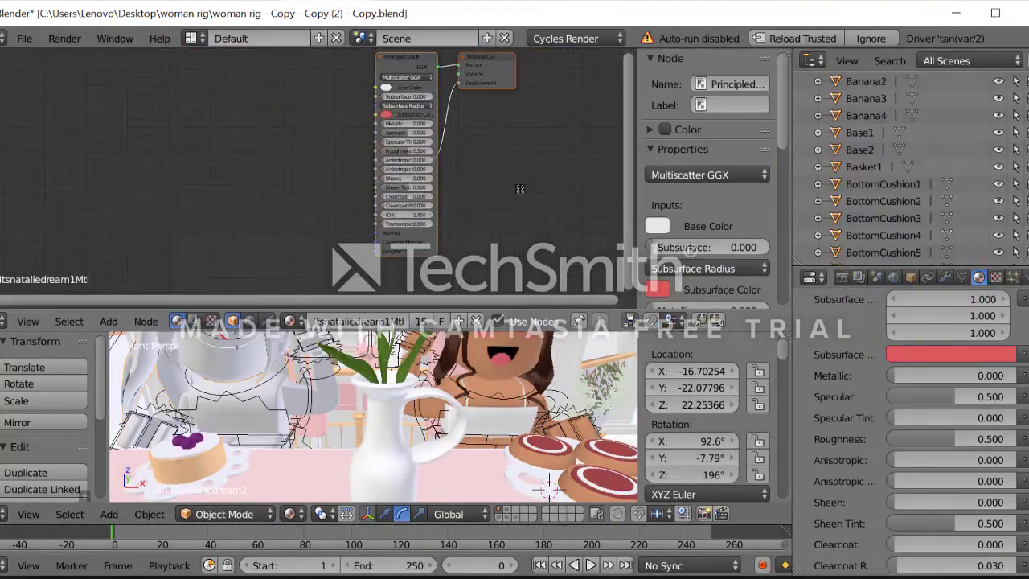
click(325, 89)
scroll(956, 402, down, 3)
click(956, 427)
text(2)
key(Return)
click(957, 447)
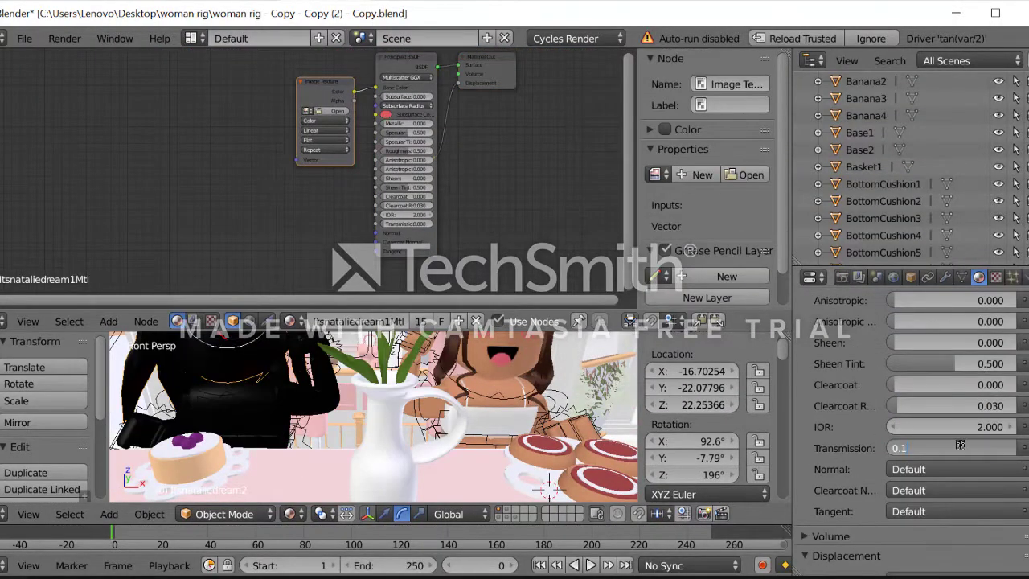
text(0.4)
key(Return)
click(746, 175)
double_click(242, 190)
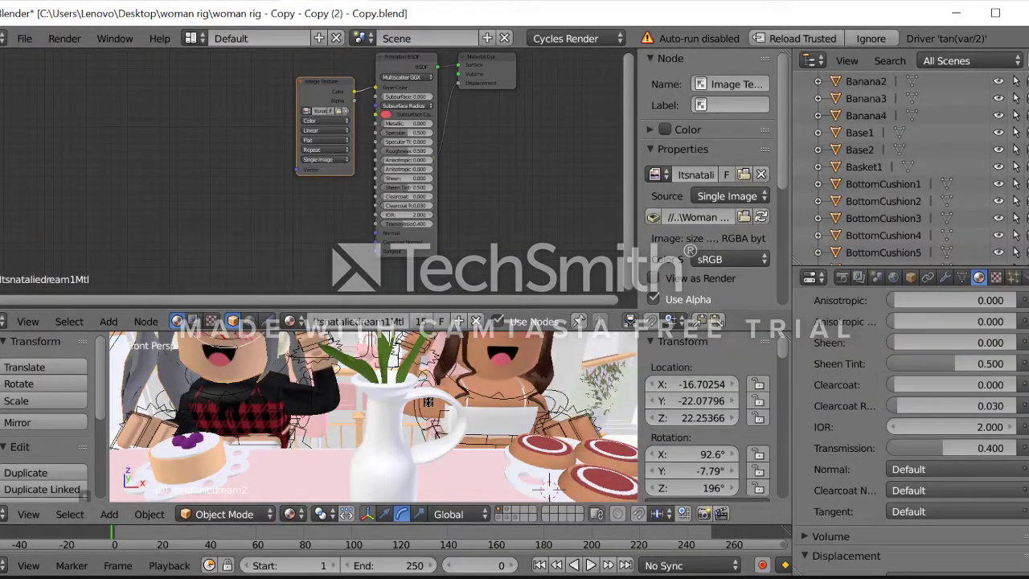
Preview the seated characters in Rendered shading, then return the maximized 3D view to Material shading
right_click(241, 378)
key(ctrl+Up)
click(290, 514)
click(381, 400)
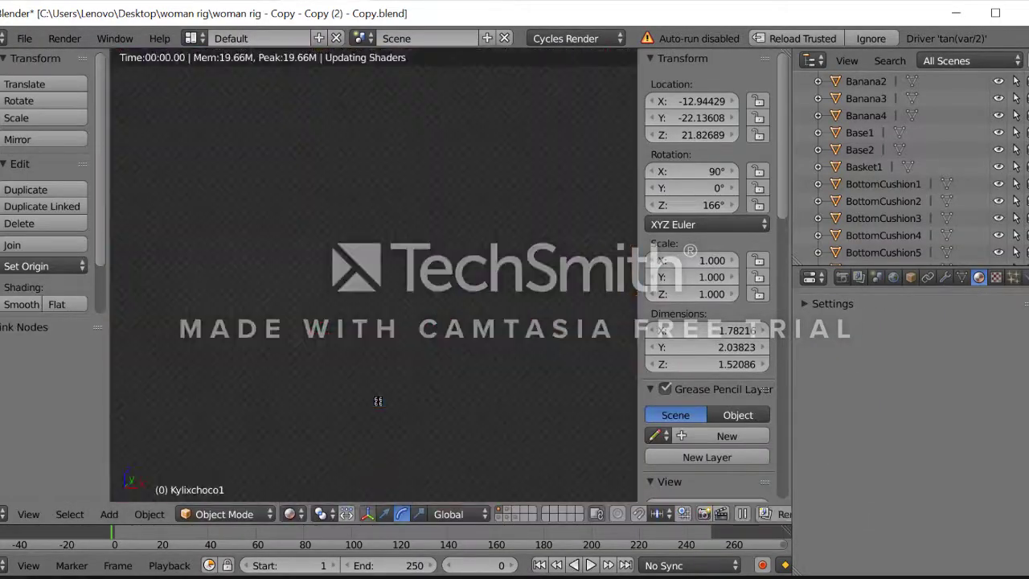
key(z)
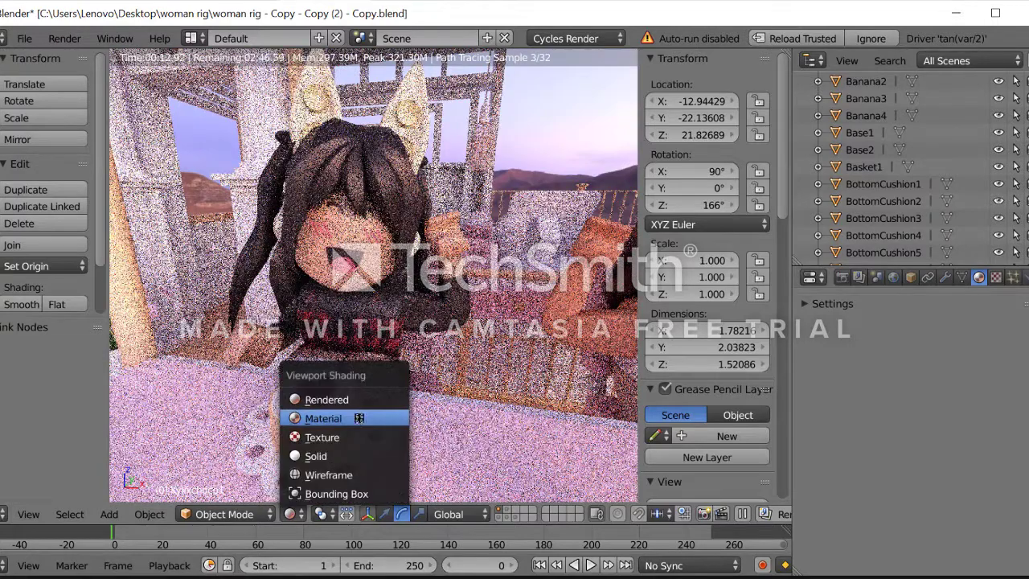
click(358, 419)
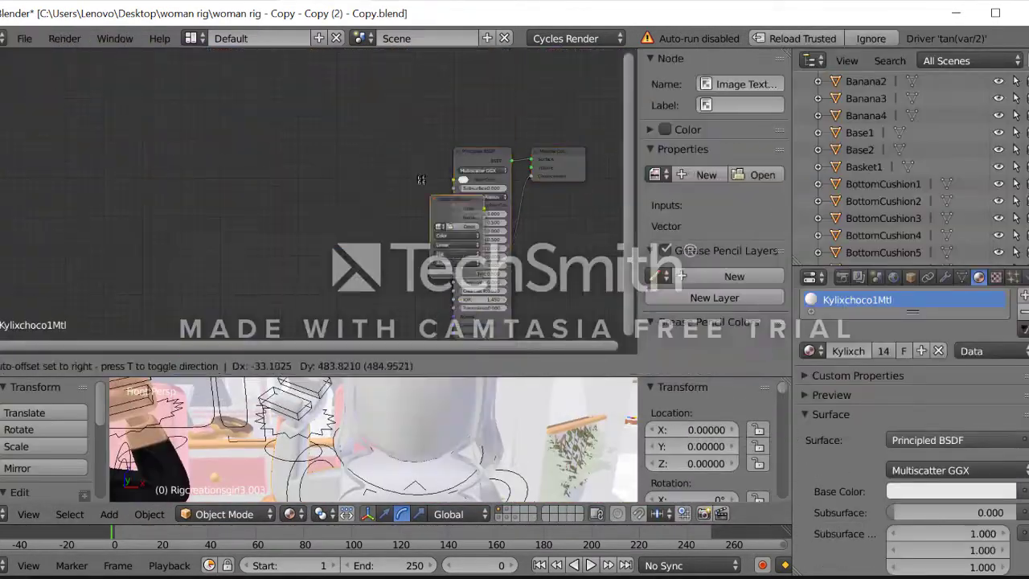
Give the brown-haired head's Principled BSDF material an Image Texture base color and a Transmission of 0.4
scroll(980, 475, down, 9)
click(948, 477)
text(0.4)
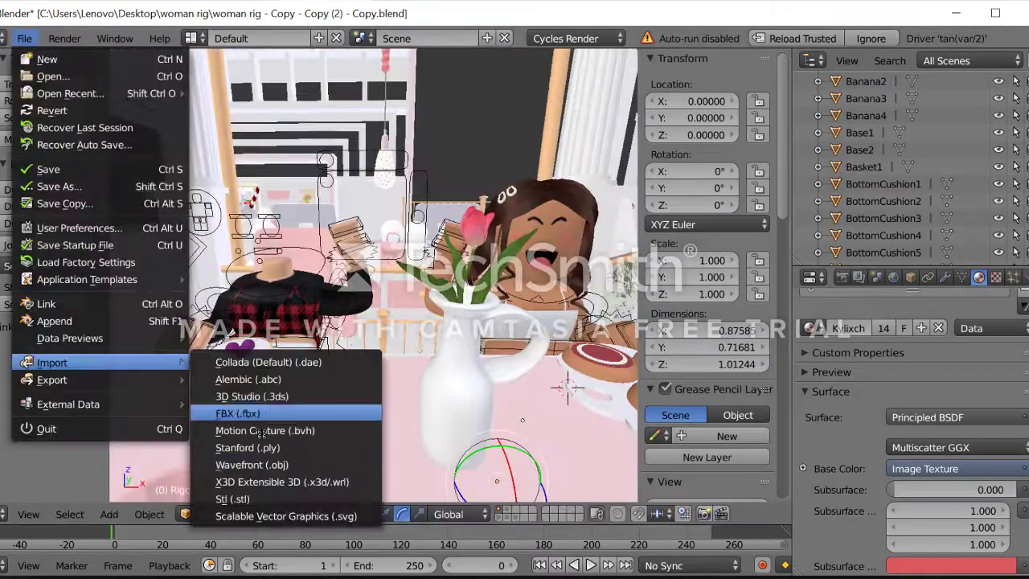
Import the blonde avatar again from its model file and set the new head's origin to its geometry
click(298, 416)
click(1007, 84)
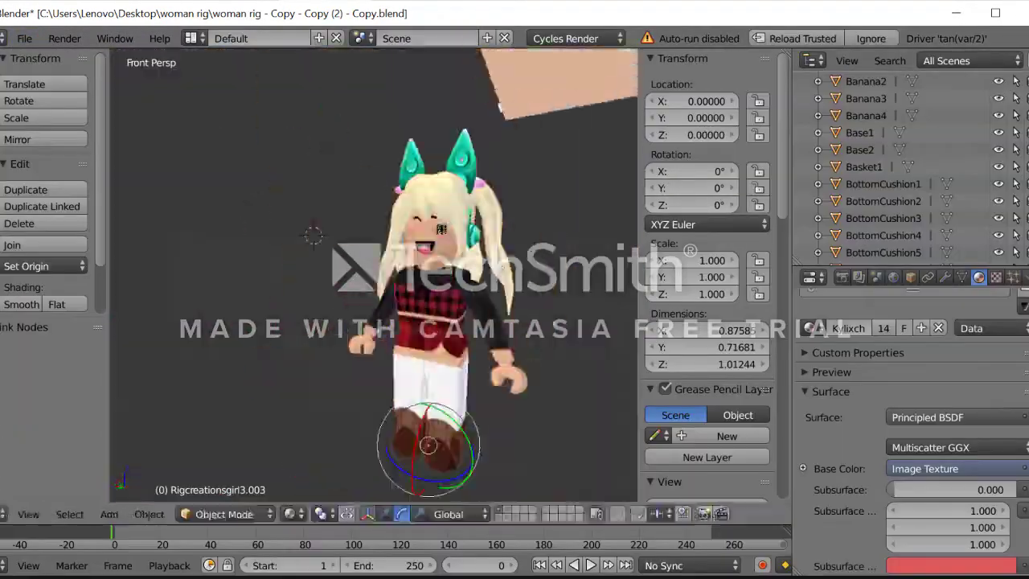
click(36, 265)
click(107, 306)
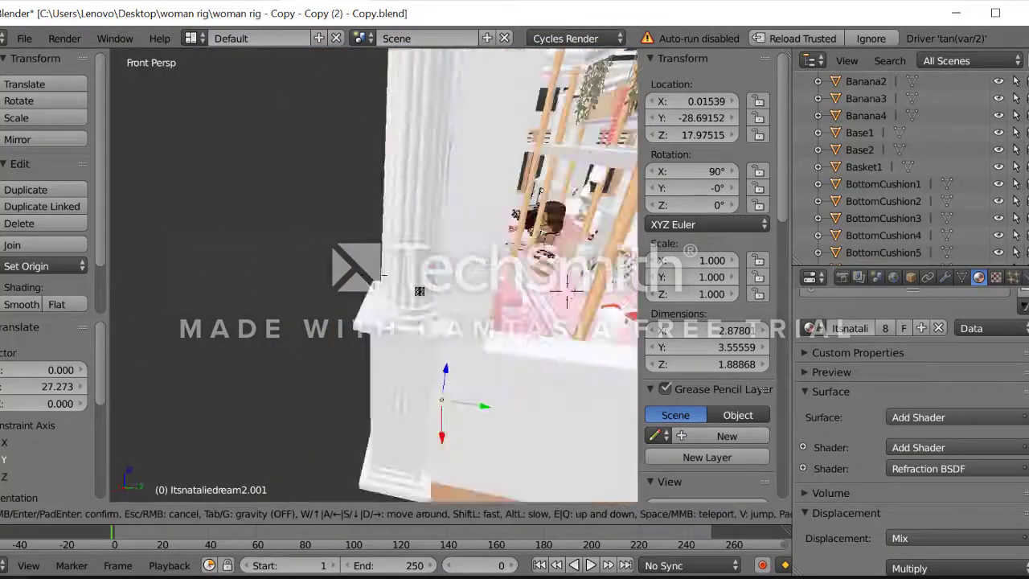
Place the newly imported blonde head on the blonde rig's neck at about X -16.705, Y -21.806, Z 22.313, with a 180° Z rotation
key(Escape)
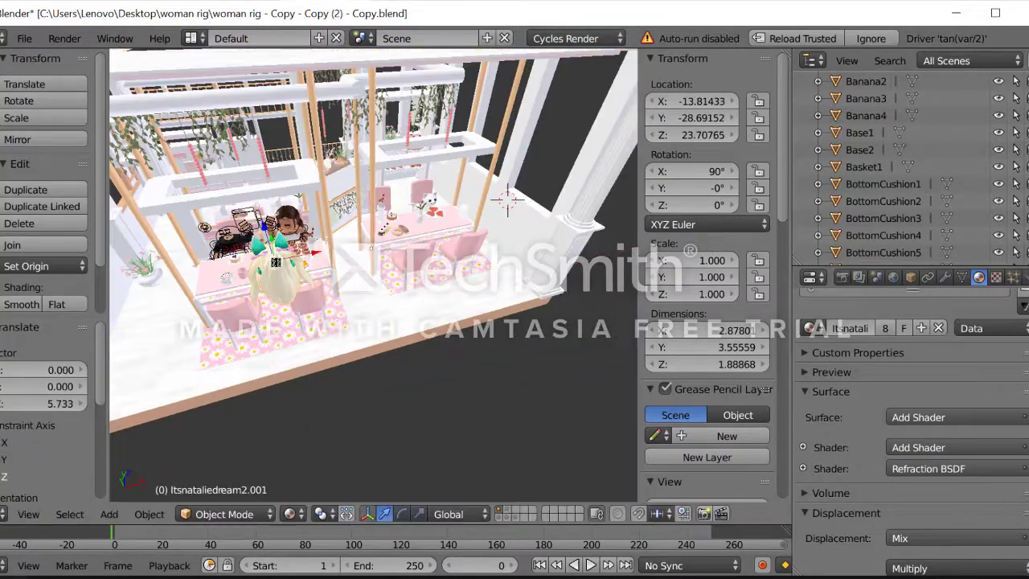
key(shift+f)
key(Return)
key(g)
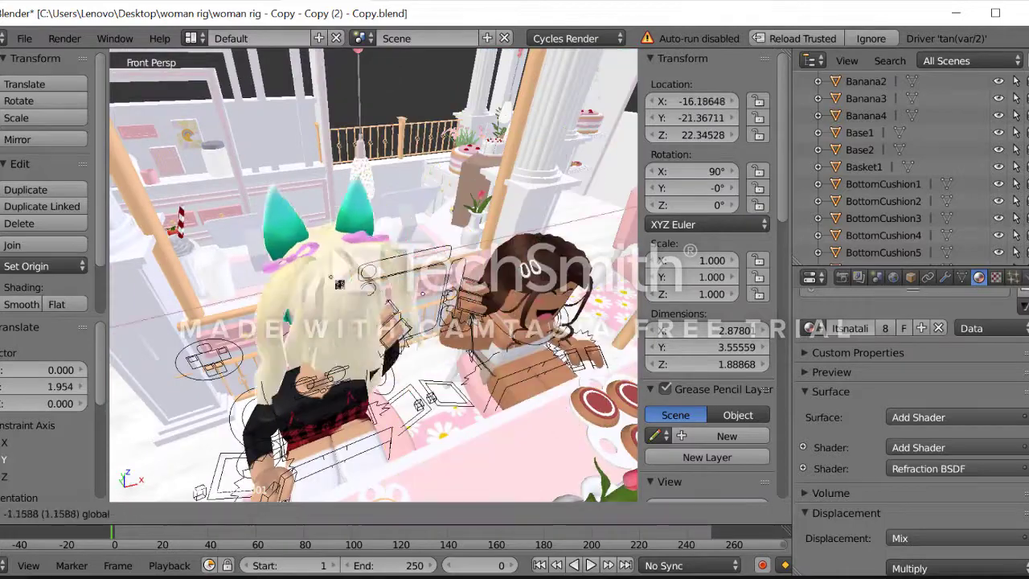
click(299, 275)
middle_drag(299, 276, 295, 164)
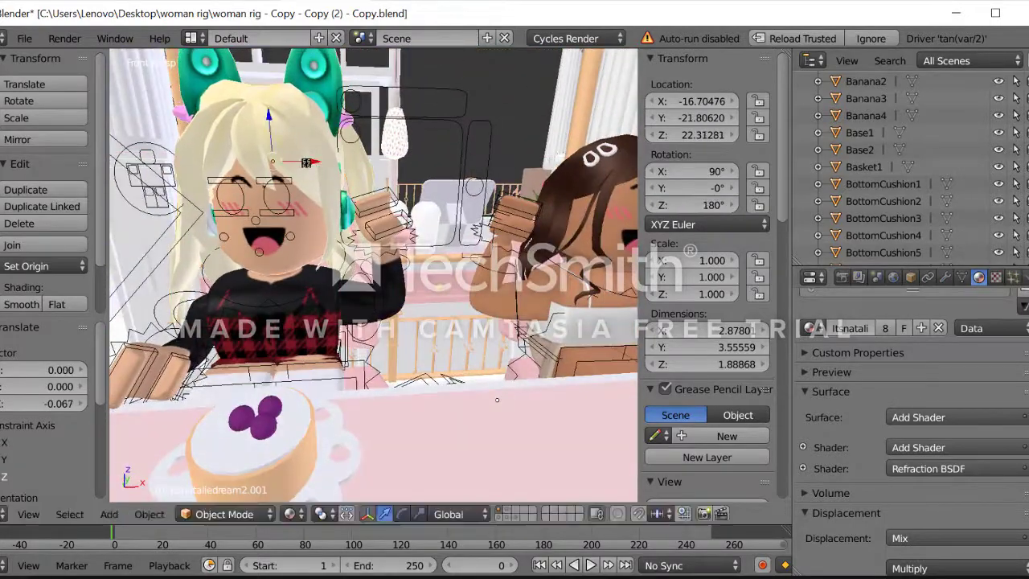
Rotate the new blonde head about 16.6° around Z, to 197°
key(r)
click(299, 165)
key(shift+f)
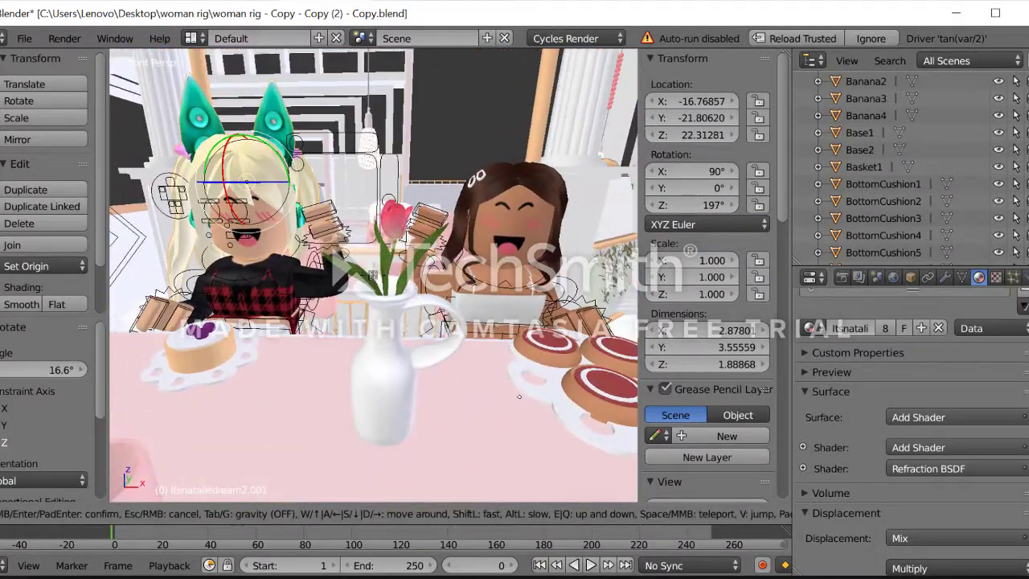
click(389, 273)
Check the replaced blonde head in Rendered shading, then switch the view back to Material shading
click(289, 513)
click(346, 397)
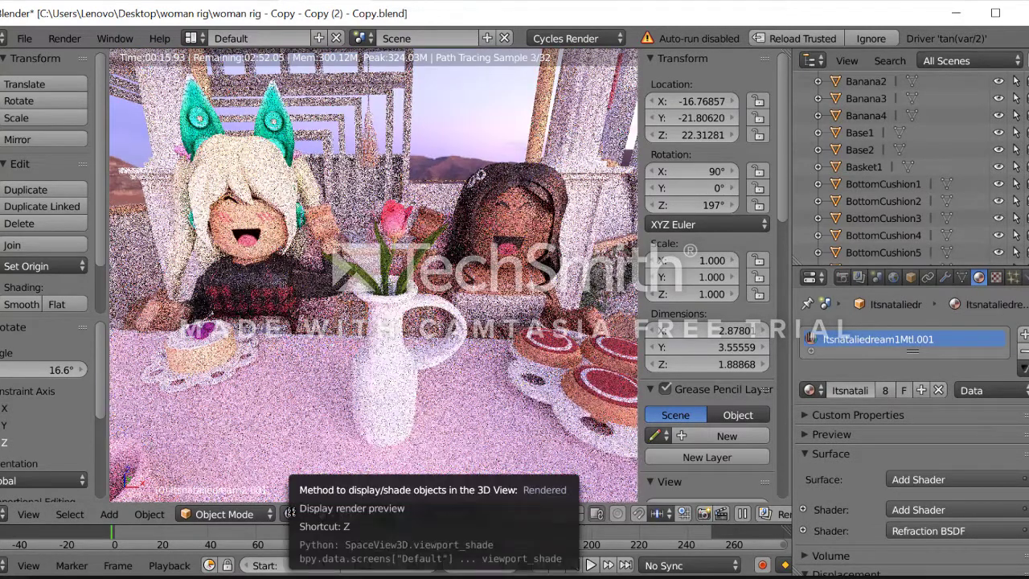
click(290, 514)
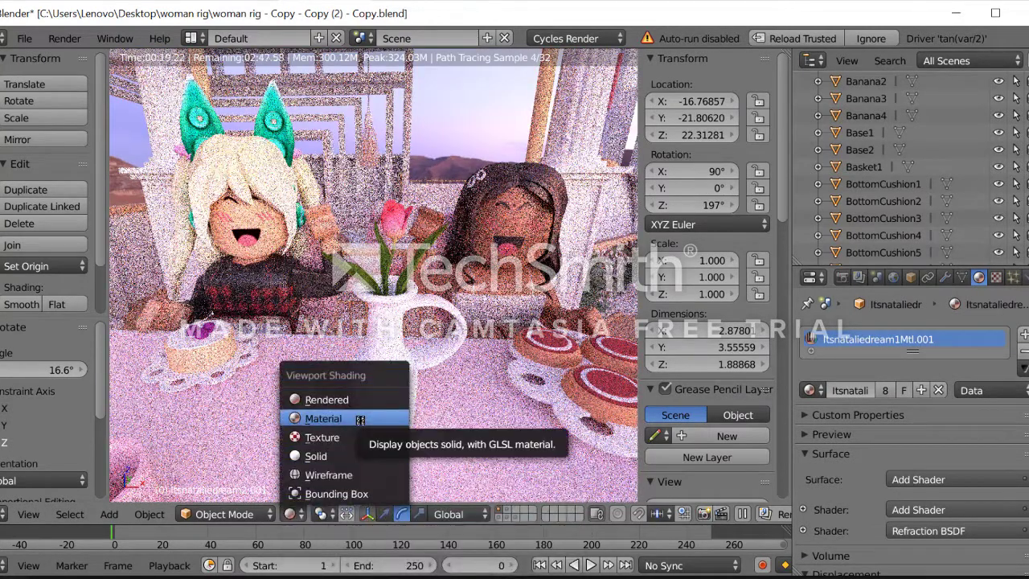
click(321, 415)
Show the scene's render settings and add a Hemi lamp to the scene
click(859, 276)
click(842, 276)
key(shift+a)
click(356, 490)
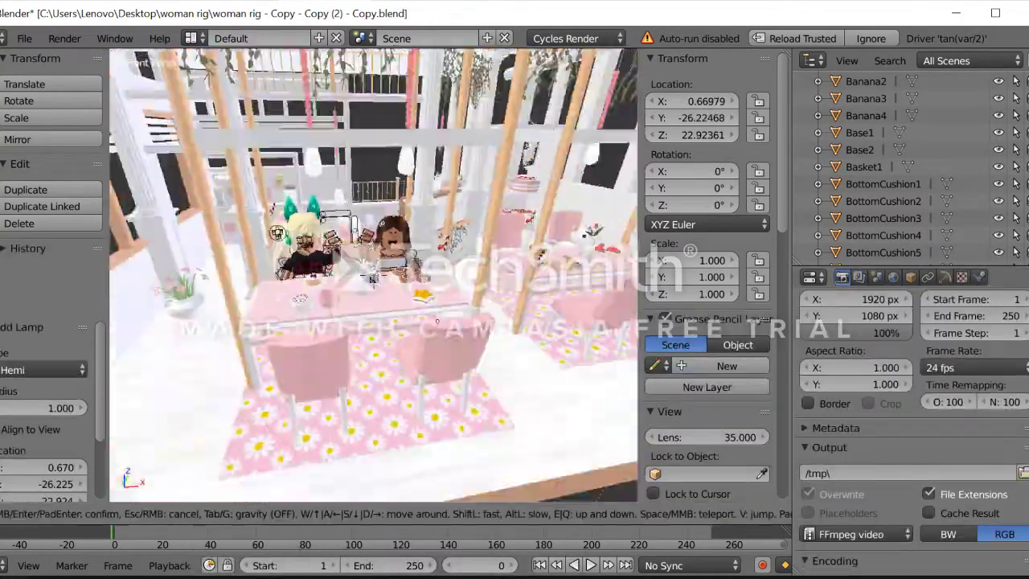
Move the Hemi lamp in front of the seated characters, at about X -15.452 and Y -25.714, and rotate it 58° around X
key(g)
key(Return)
middle_drag(322, 257, 288, 244)
key(r)
key(x)
key(Return)
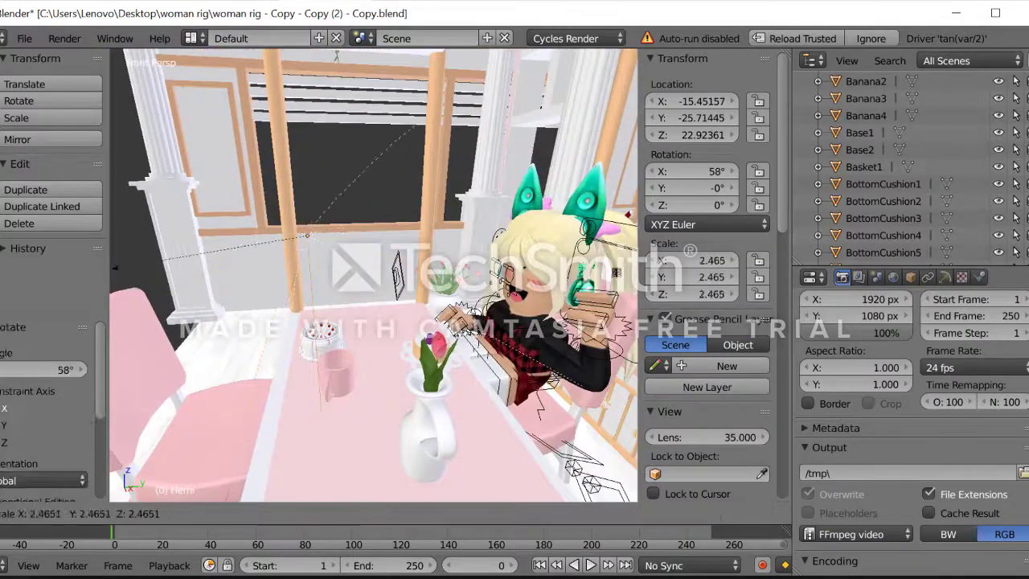
Scale the Hemi lamp to about 9.254 and move it along Y to about -26.481
key(s)
key(Return)
key(g)
key(y)
key(Return)
Give the Hemi lamp's emission a light salmon-pink colour and a strength of 2.5
click(945, 276)
click(951, 473)
click(925, 309)
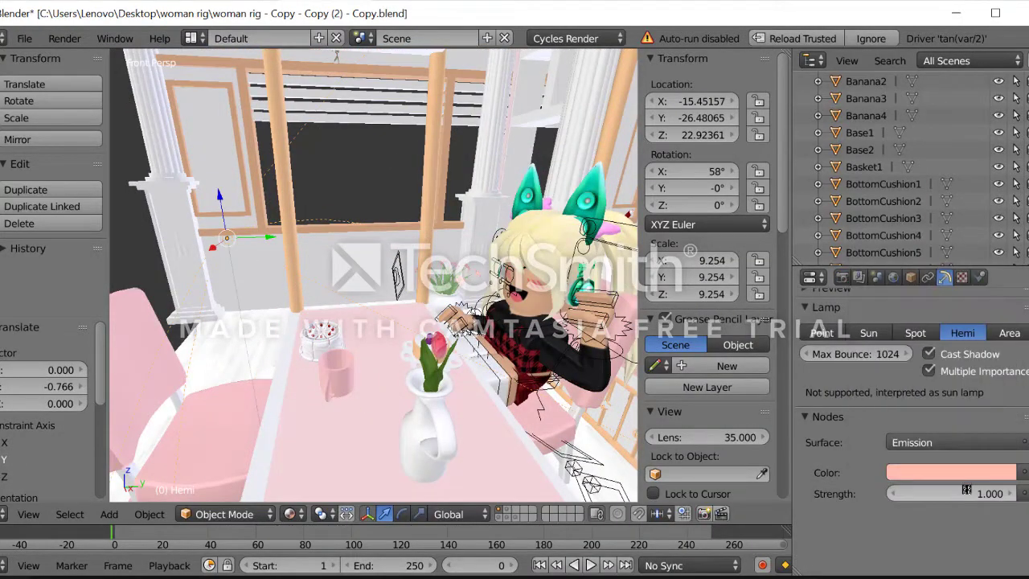
double_click(951, 494)
text(2.5)
key(Return)
Add a camera to the scene in front of the seated characters and look through it
middle_drag(353, 305, 371, 281)
key(shift+a)
mouse_move(372, 282)
click(323, 264)
click(28, 513)
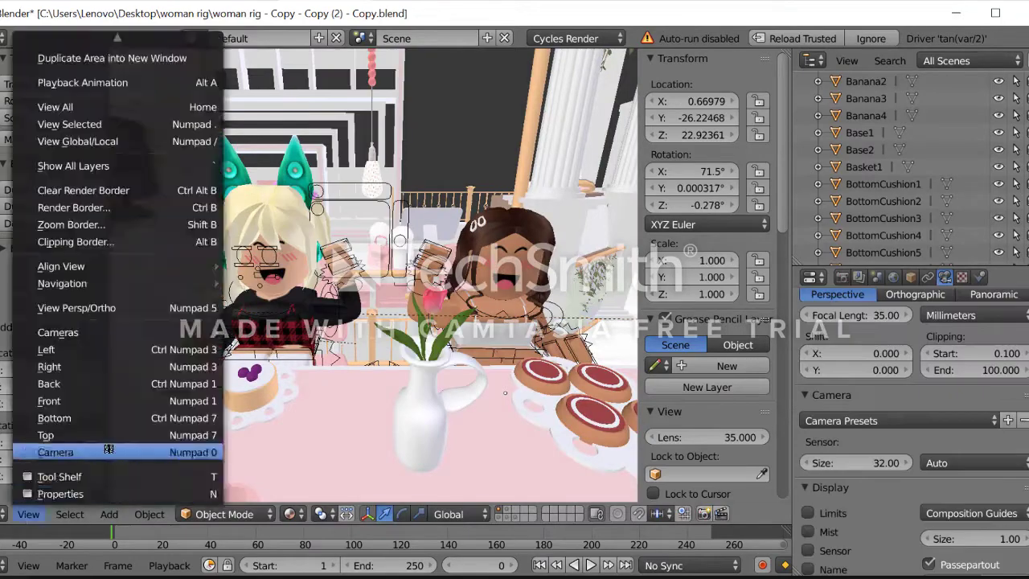
click(57, 450)
Fly the camera to about X -14.707, Y -29.035, Z 22.541 to frame both characters, and set the render resolution to 3000 × 3000 px
key(shift+f)
key(s)
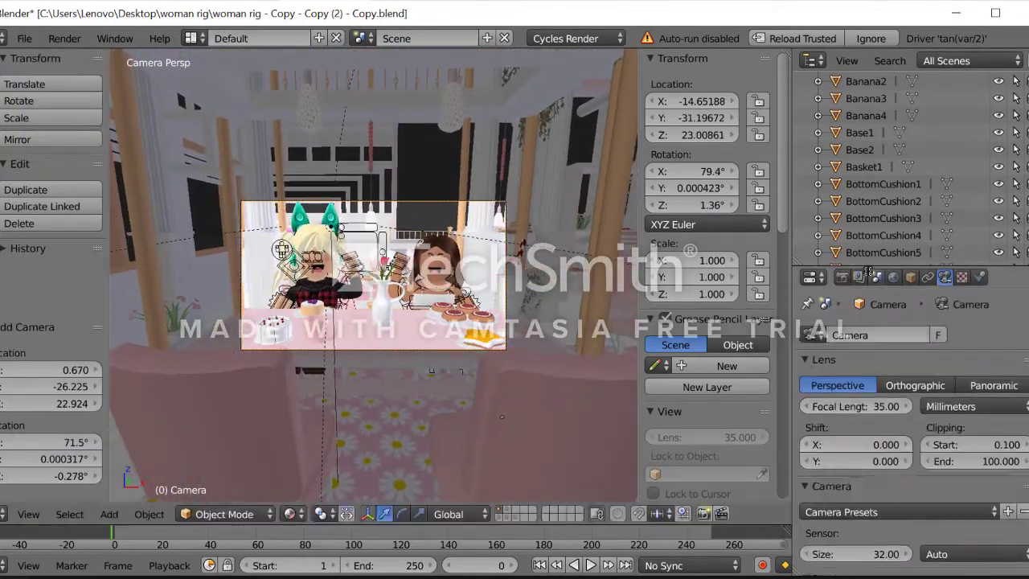
key(w)
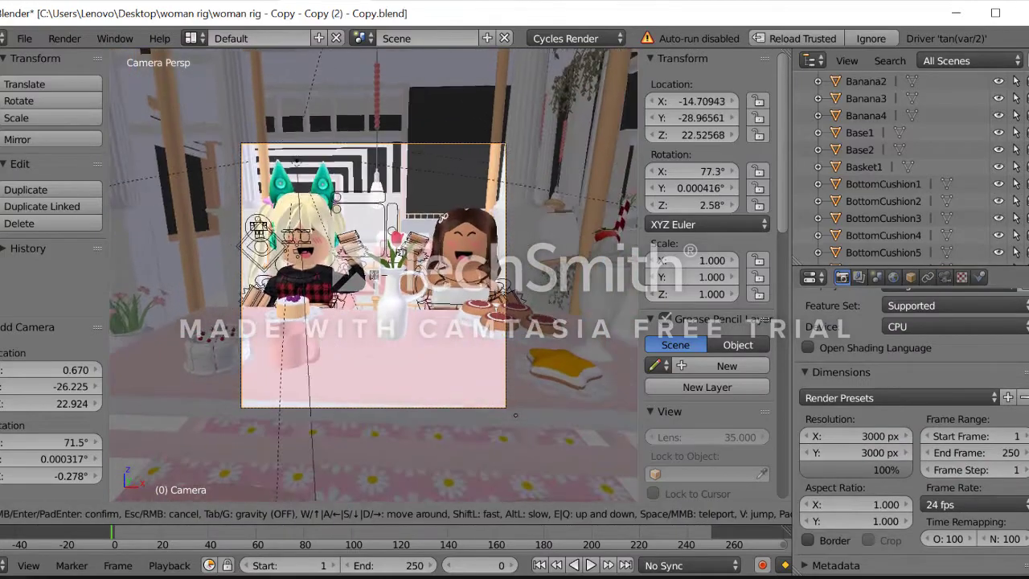
click(363, 394)
Preview the camera view in Rendered shading, then switch back to Material shading
key(z)
click(363, 394)
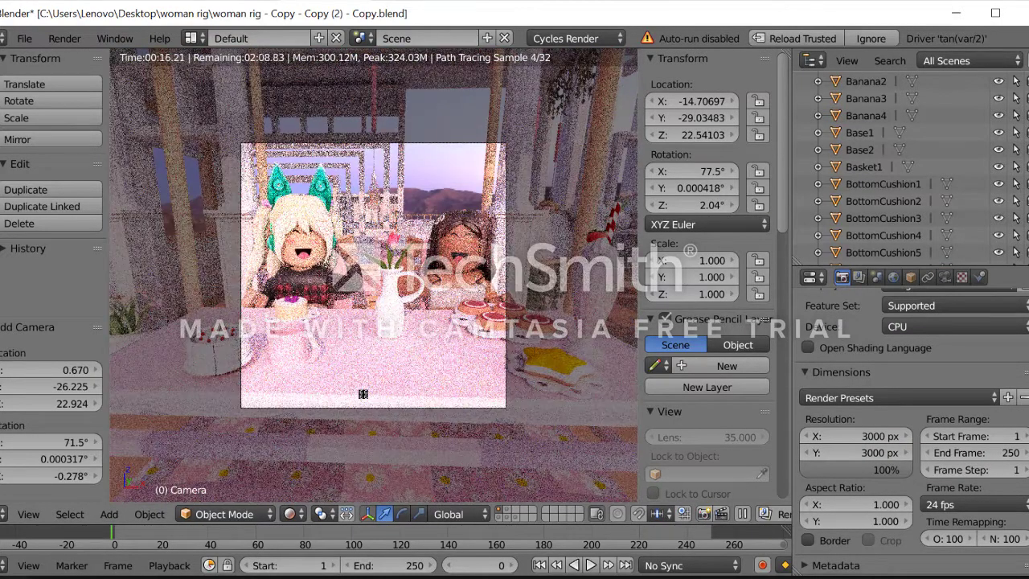
key(z)
click(360, 408)
Add a Path curve above the table at about X -13.210, Z 21.196, with a scaled-down Bezier circle as its bevel object
key(shift+a)
mouse_move(292, 201)
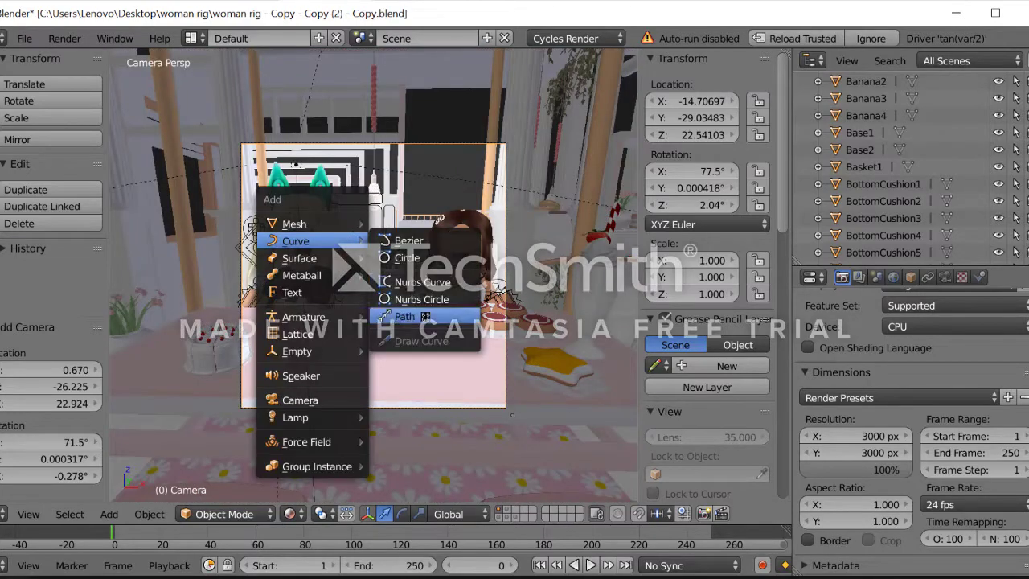
click(410, 314)
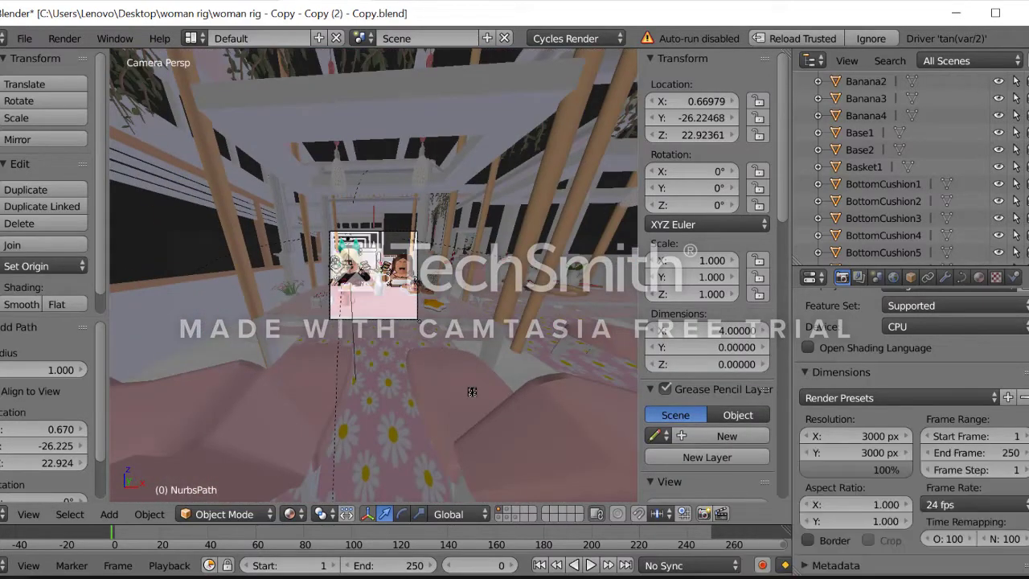
key(g)
key(x)
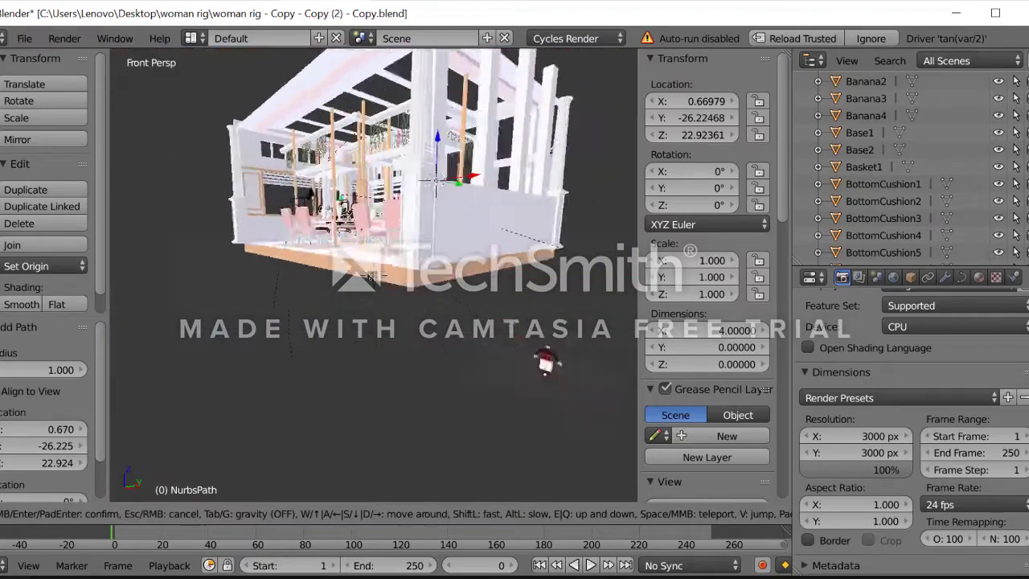
key(Return)
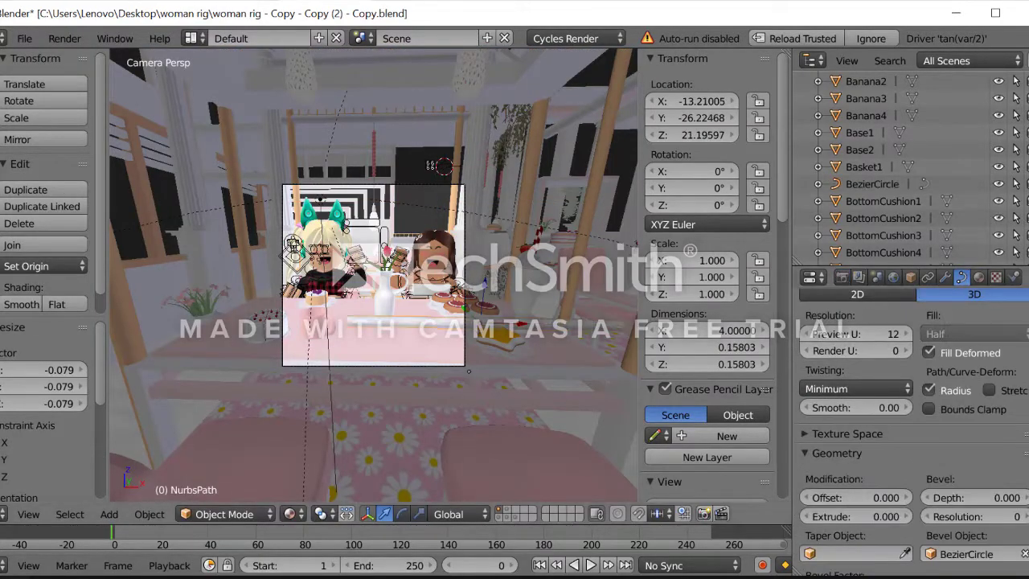
Extrude the path's end control point repeatedly to form a heart outline in front of the blonde character
key(Tab)
key(e)
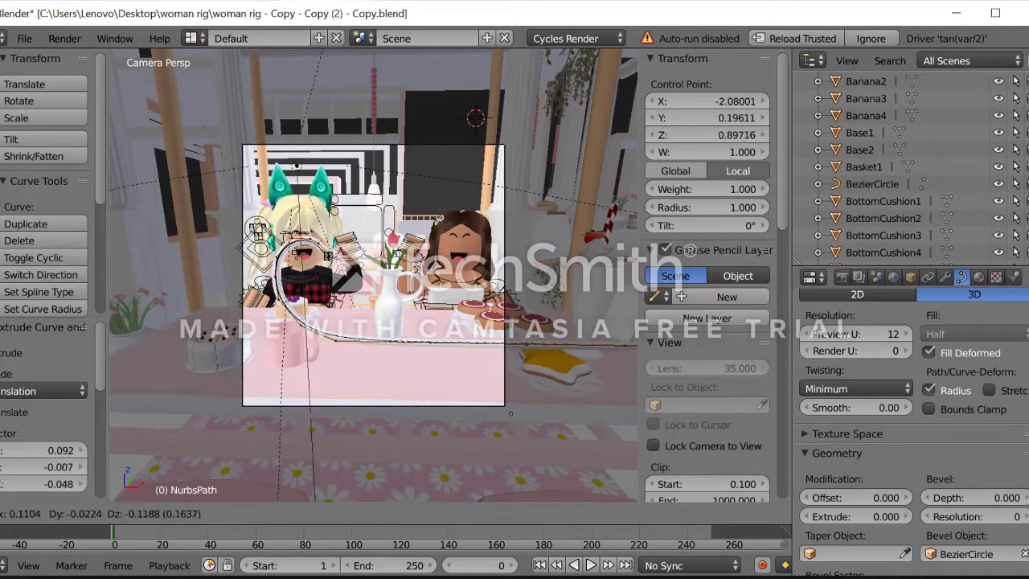
key(Return)
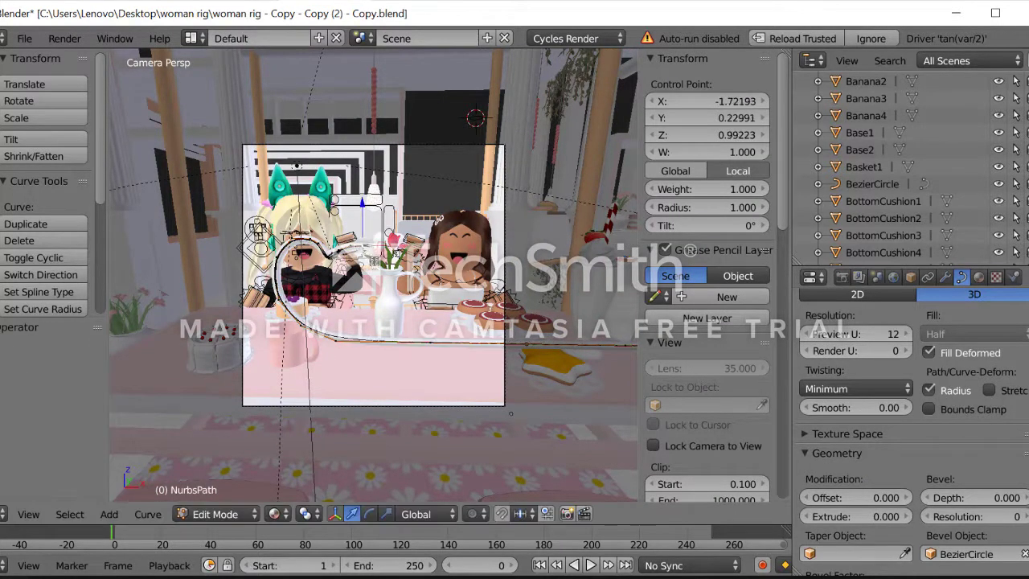
key(e)
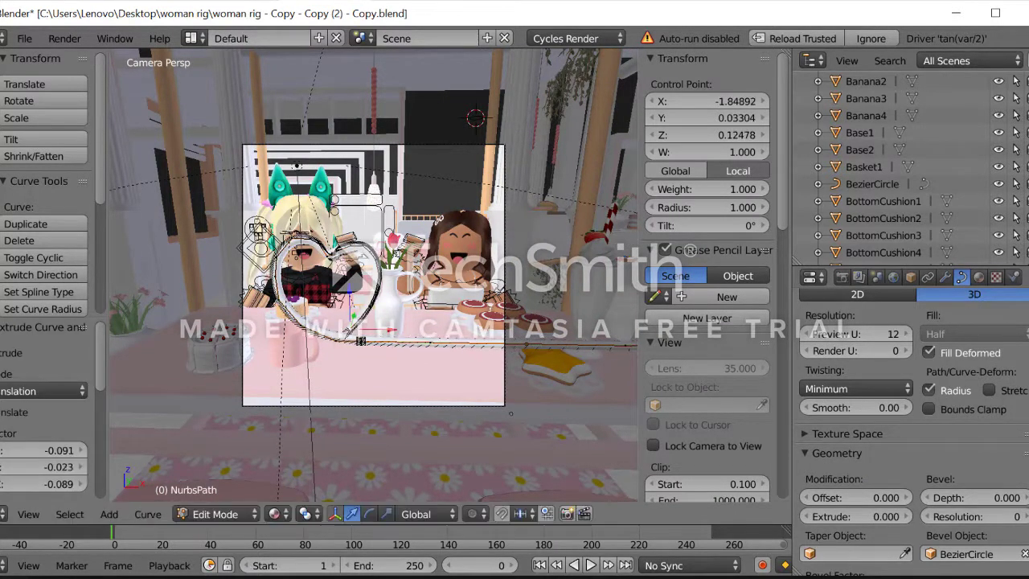
Offset the heart's closing control points along Y and extrude a tail past its lower tip across the table, then leave Edit Mode
scroll(361, 341, up, 3)
key(KP_1)
key(e)
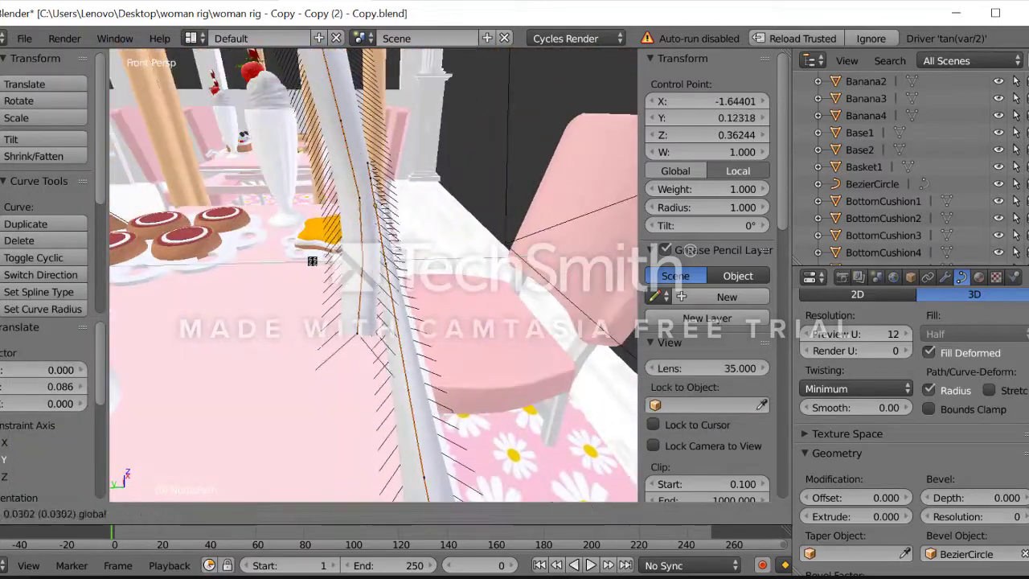
key(Escape)
key(KP_0)
key(Tab)
key(Tab)
key(e)
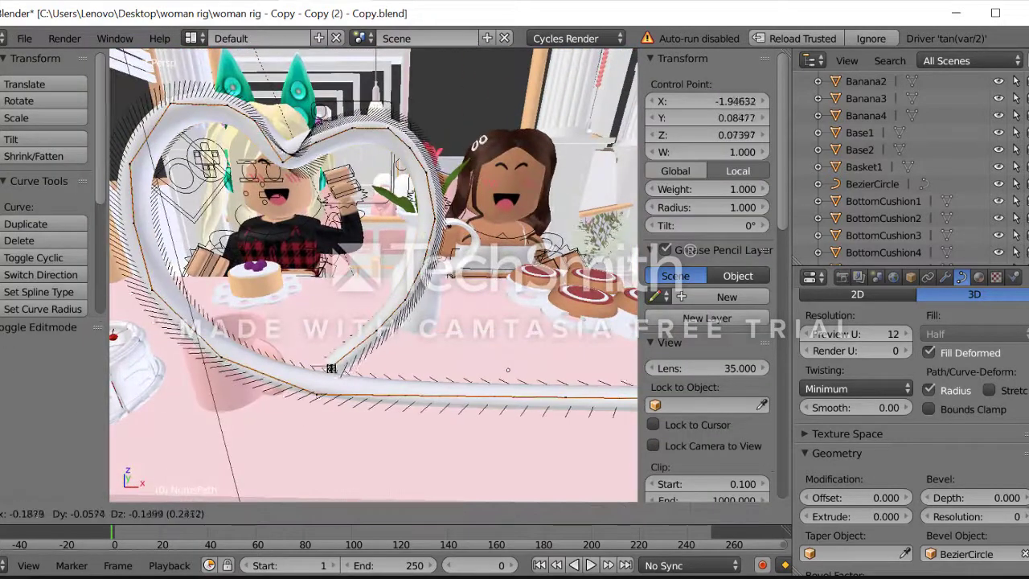
key(Escape)
key(Tab)
Return to the camera view and give the heart curve a new white Glass BSDF material, keeping the viewport in Material shading
right_click(361, 202)
click(28, 514)
click(46, 450)
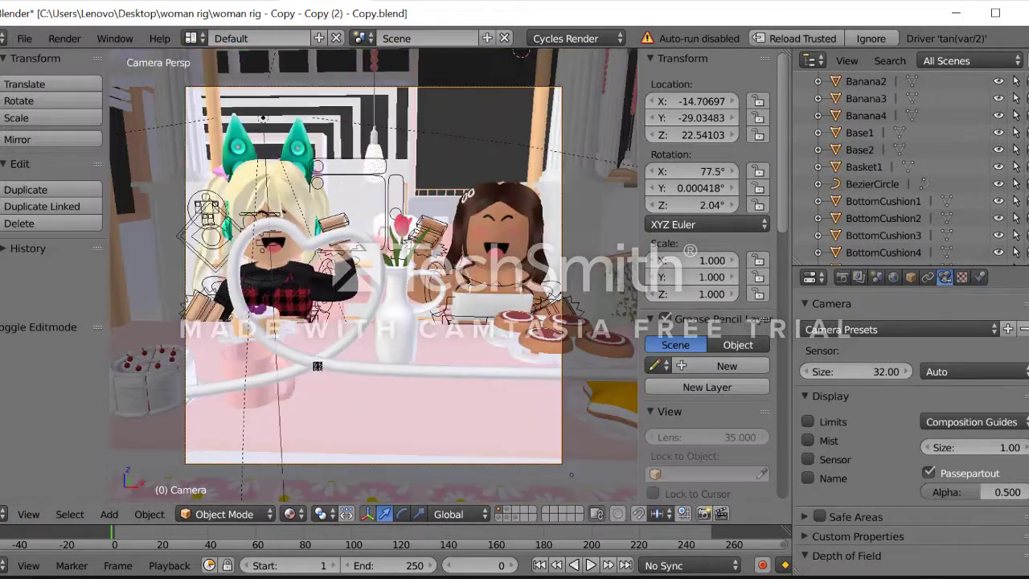
right_click(317, 366)
click(978, 277)
click(289, 514)
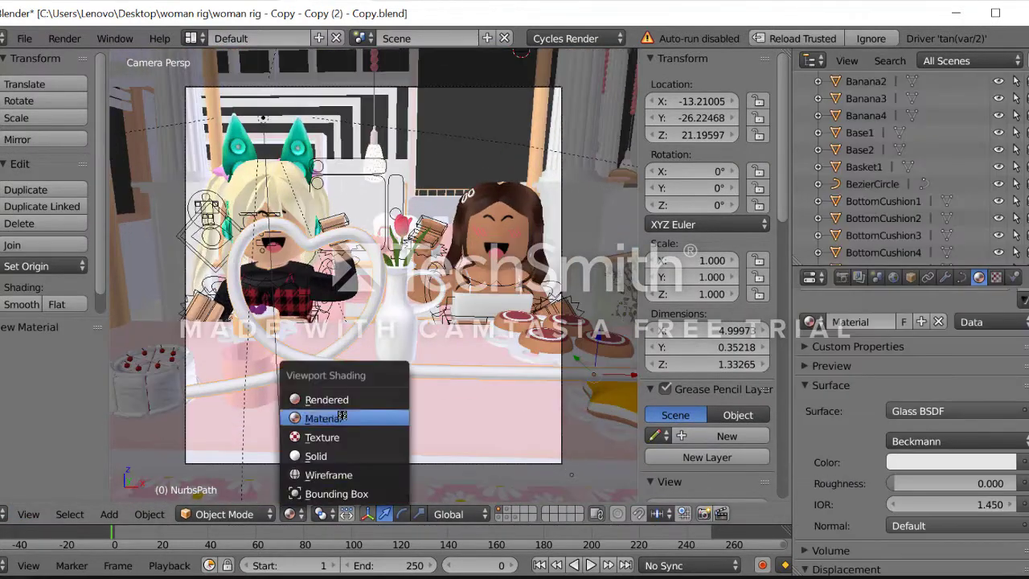
click(341, 417)
Bend the curve's tail under the brown-haired character upward by moving its control points along X and Z in Edit Mode
key(Tab)
click(410, 364)
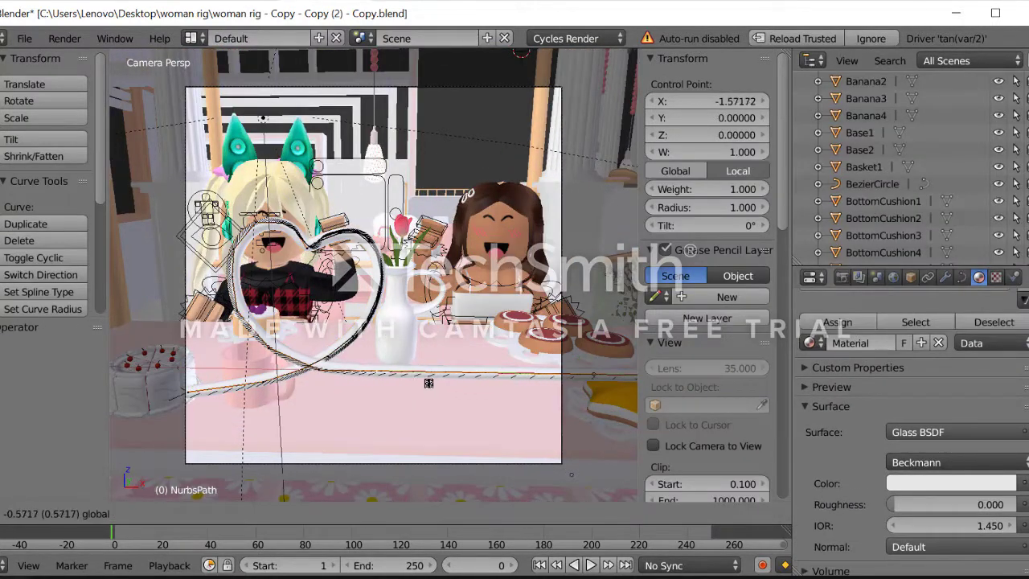
click(571, 377)
scroll(437, 314, up, 1)
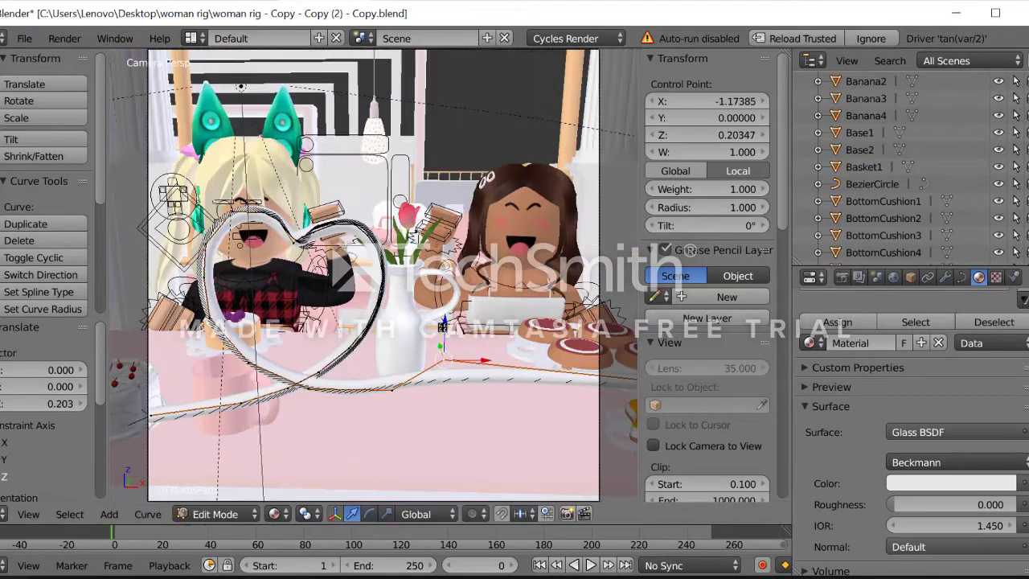
scroll(450, 317, down, 4)
scroll(514, 325, up, 4)
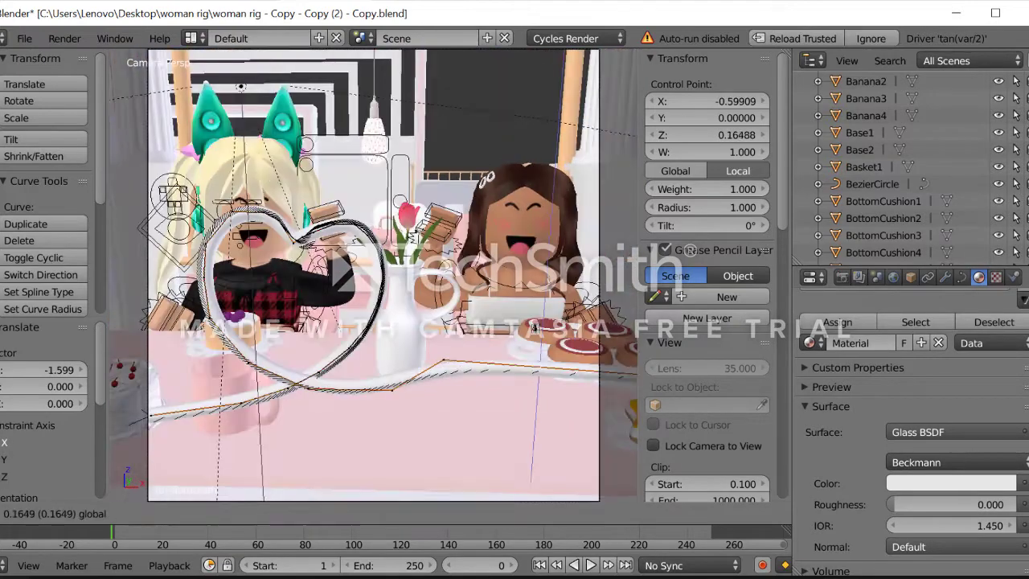
scroll(533, 327, down, 5)
click(546, 329)
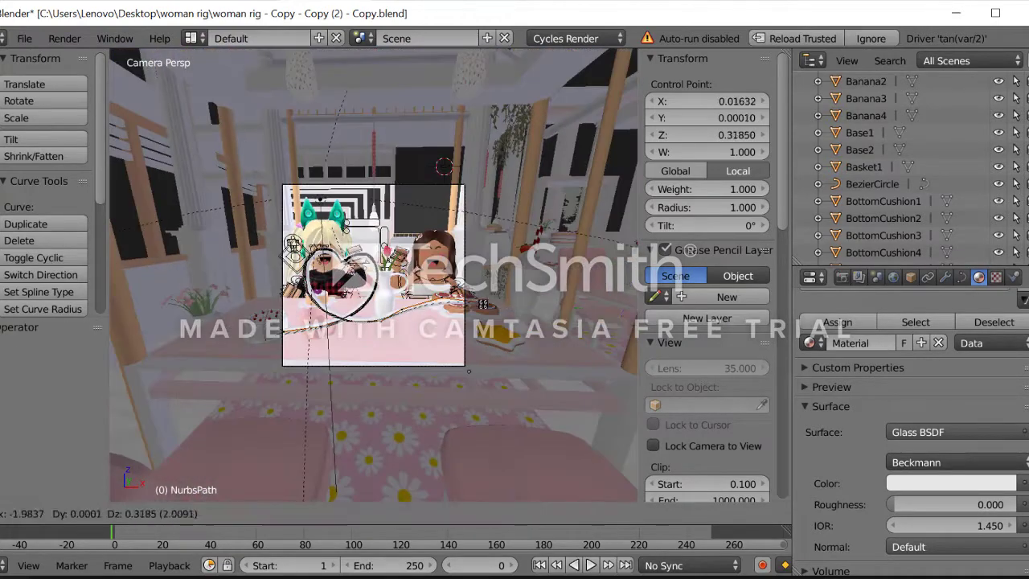
scroll(483, 304, up, 4)
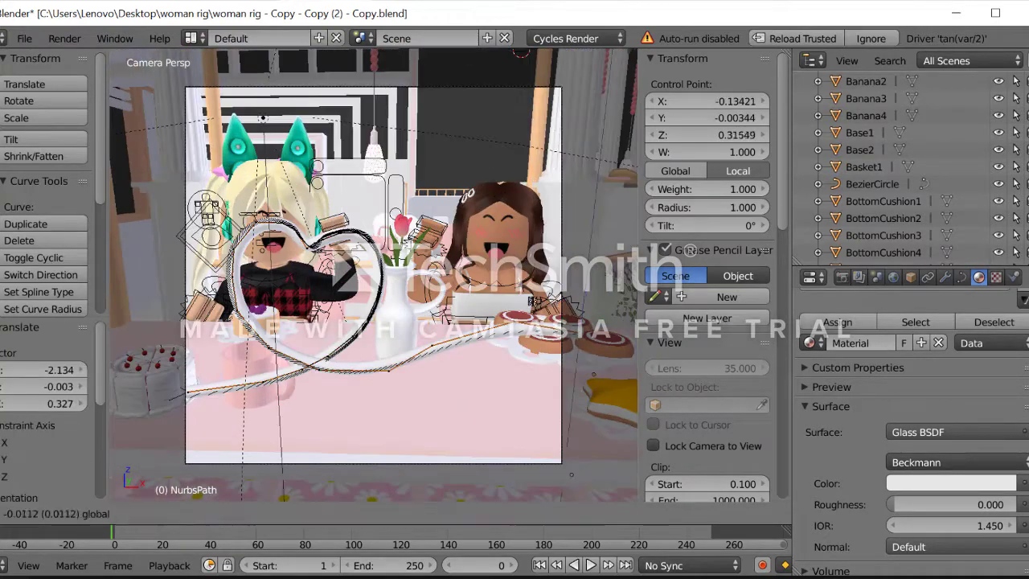
Reposition the control points between the heart and the cookies so the tail flows in a smooth wave, then leave Edit Mode
click(434, 369)
key(g)
key(z)
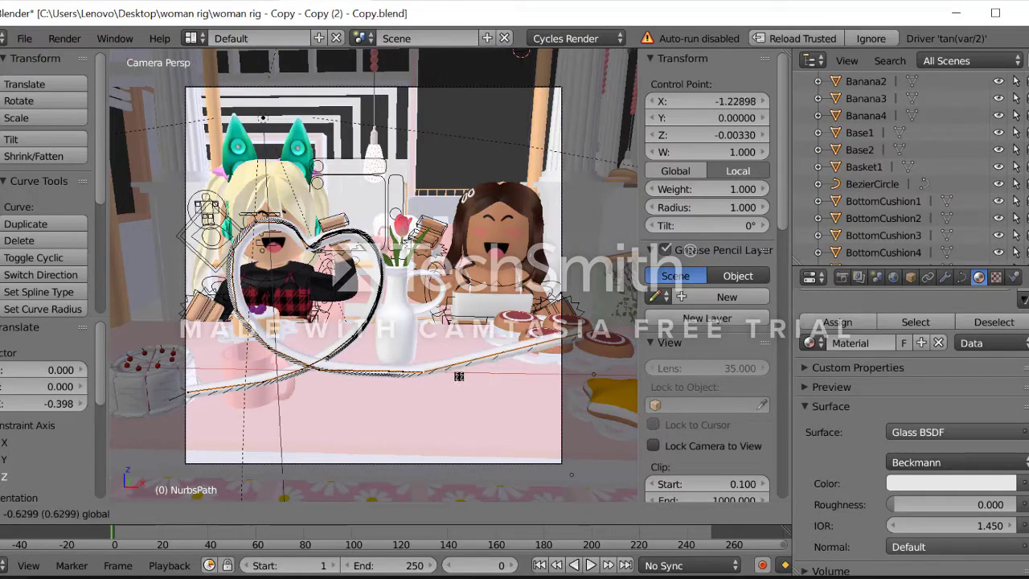
key(x)
click(409, 483)
key(g)
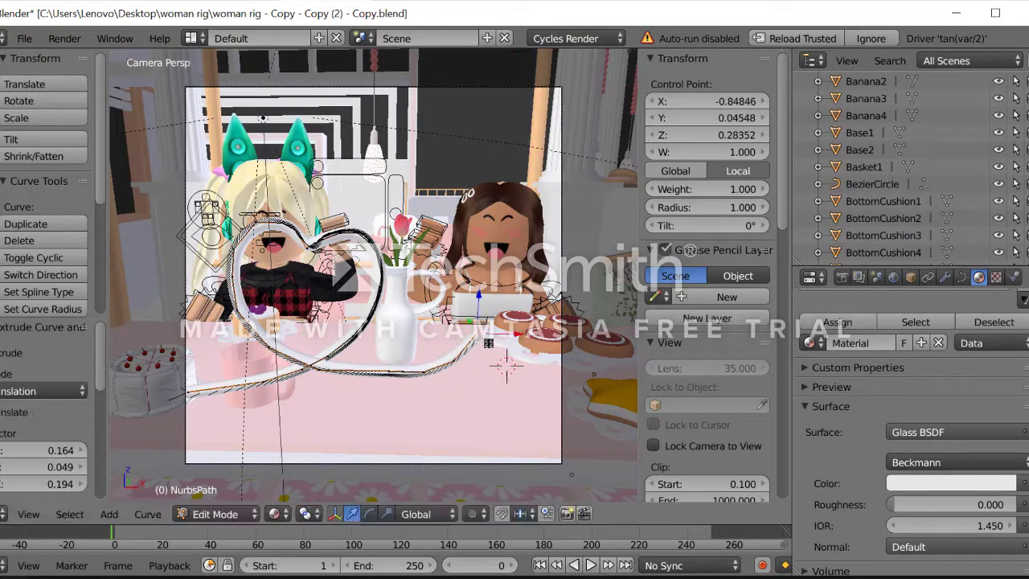
click(440, 342)
key(Tab)
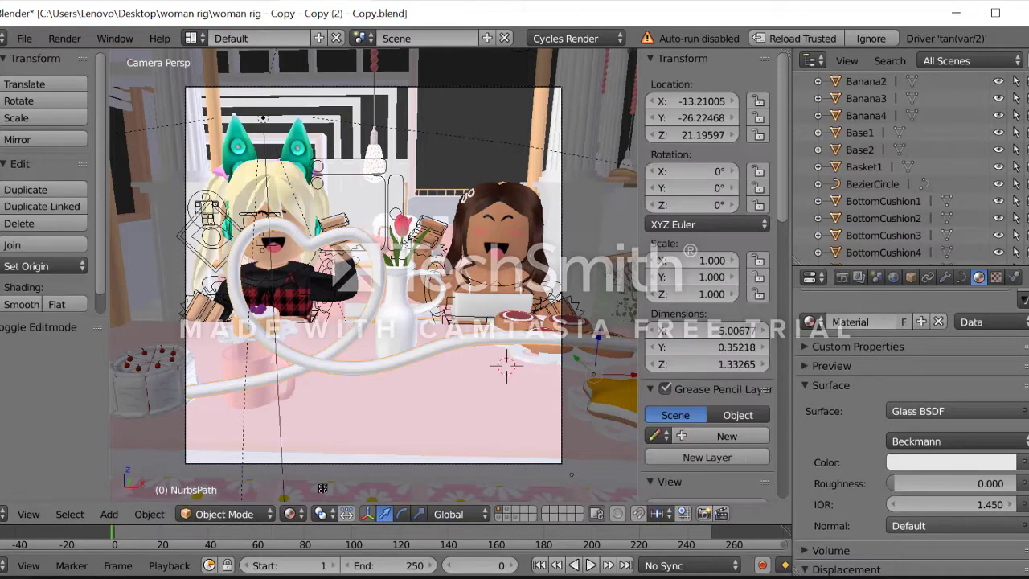
Scale the heart curve to 0.808 and move it in front of the vase, at about X -12.964 and Z 20.870
scroll(440, 342, down, 3)
key(g)
key(z)
click(482, 366)
key(g)
key(x)
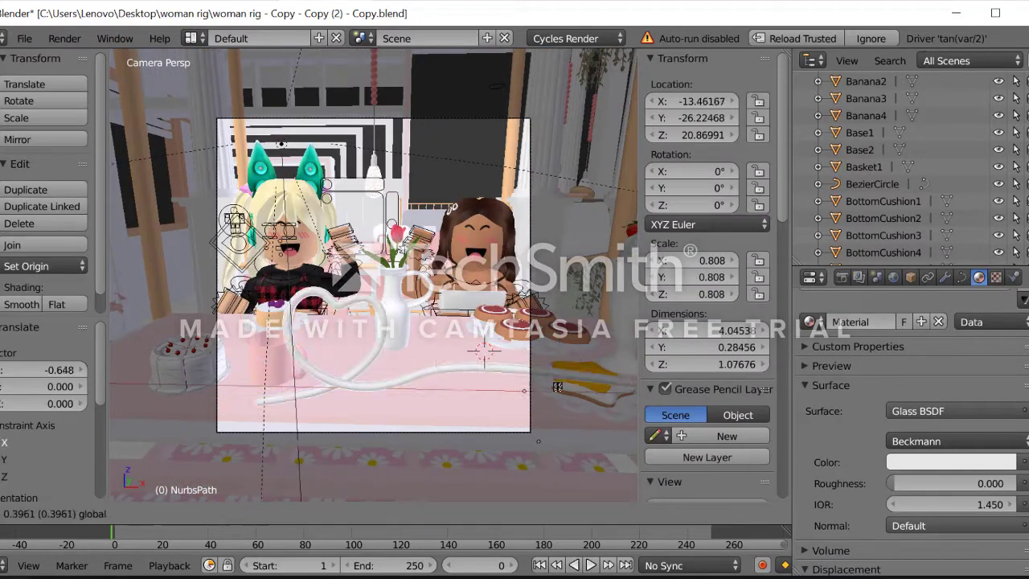
key(Return)
Extrude the heart curve's other end in a wave toward the cherry-topped cake, then return to Object Mode
click(233, 512)
click(218, 468)
key(g)
click(213, 394)
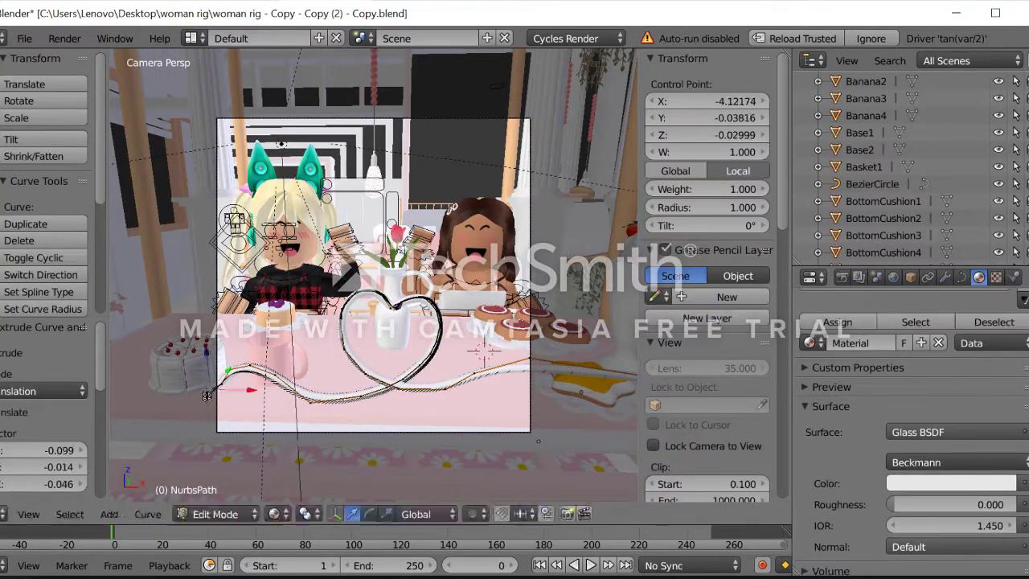
click(289, 514)
key(Tab)
Preview the scene in Rendered shading, show the render settings, and start rendering the image
click(290, 513)
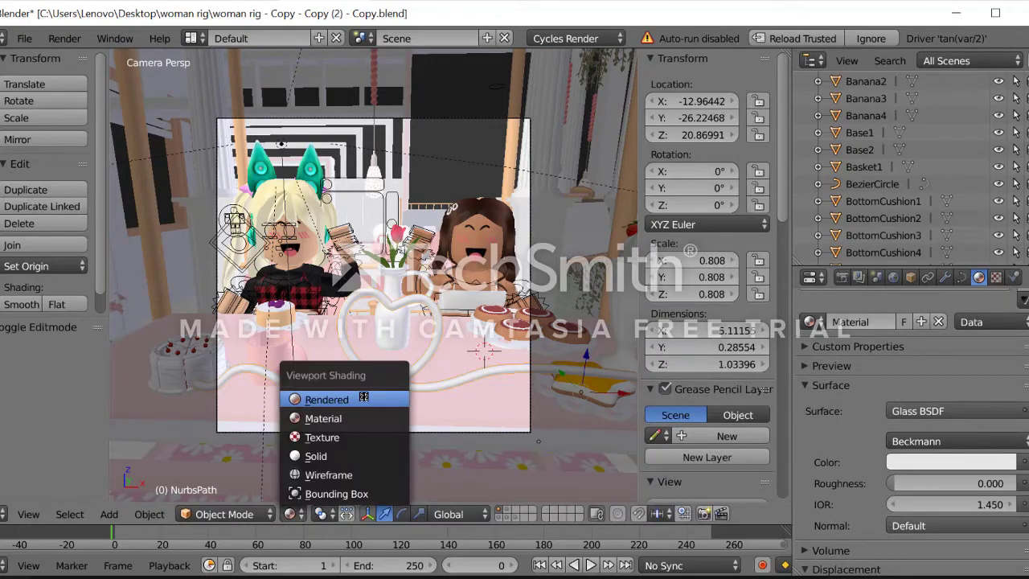
click(358, 398)
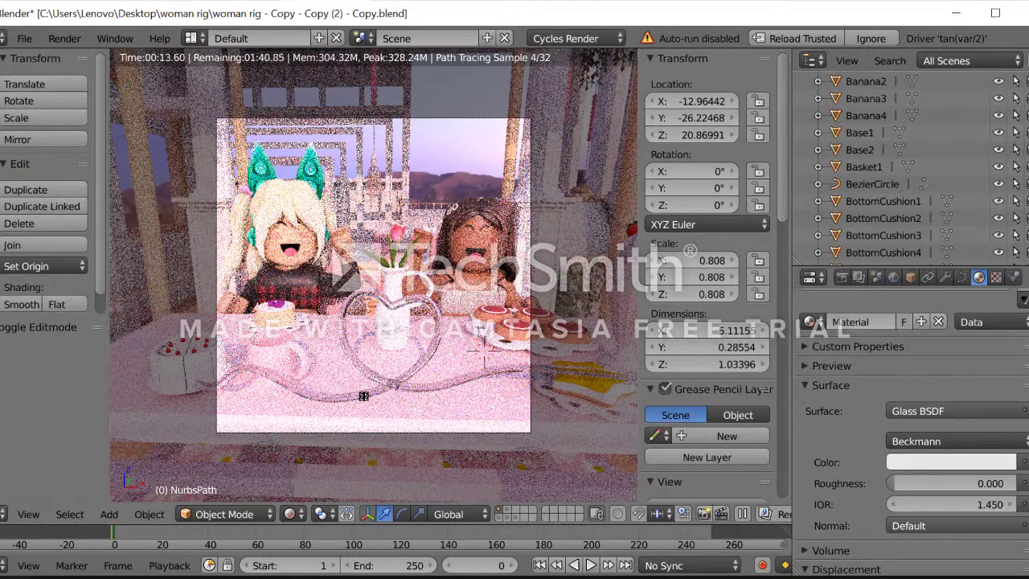
click(842, 277)
scroll(860, 433, up, 10)
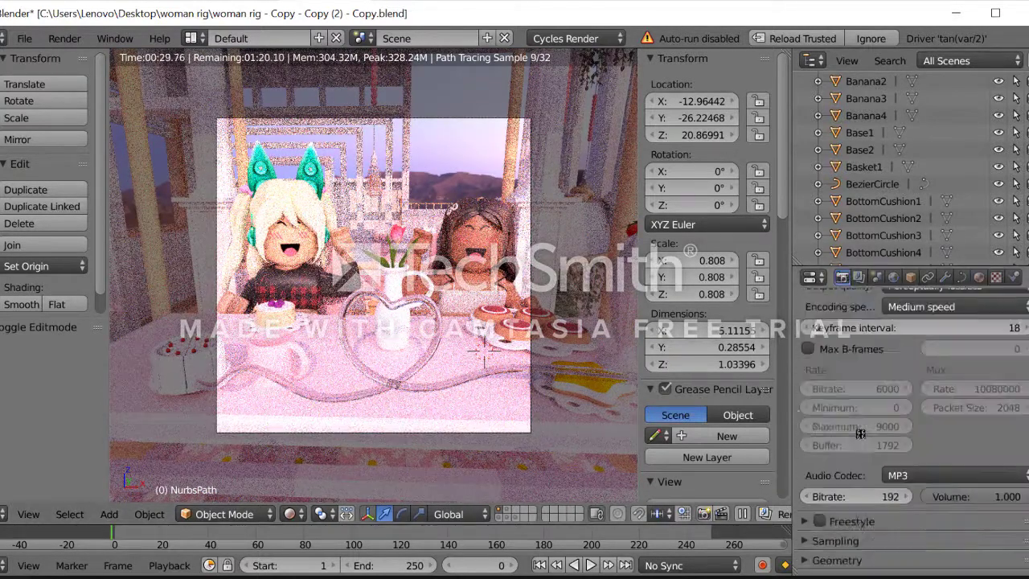
click(64, 38)
click(92, 62)
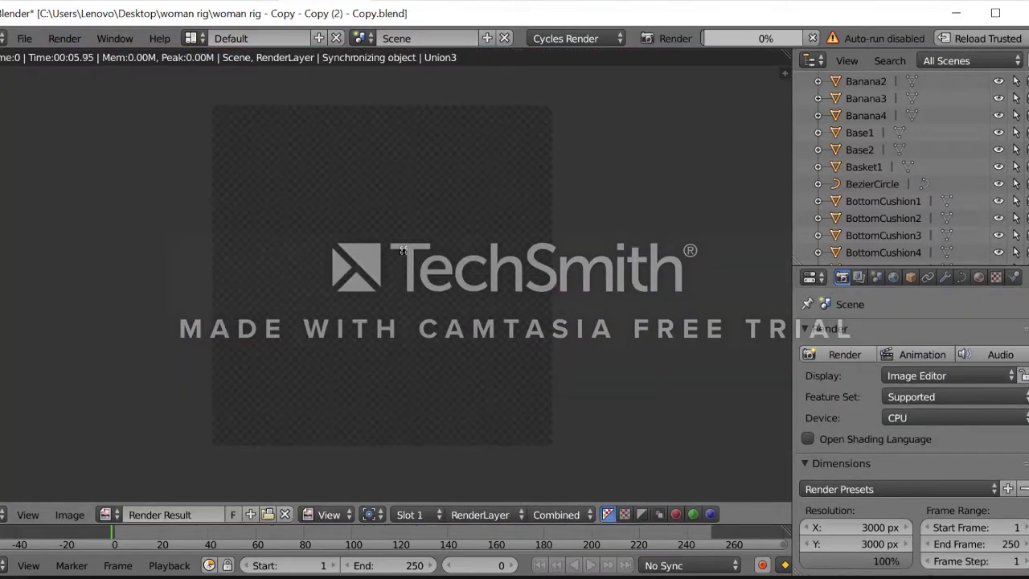